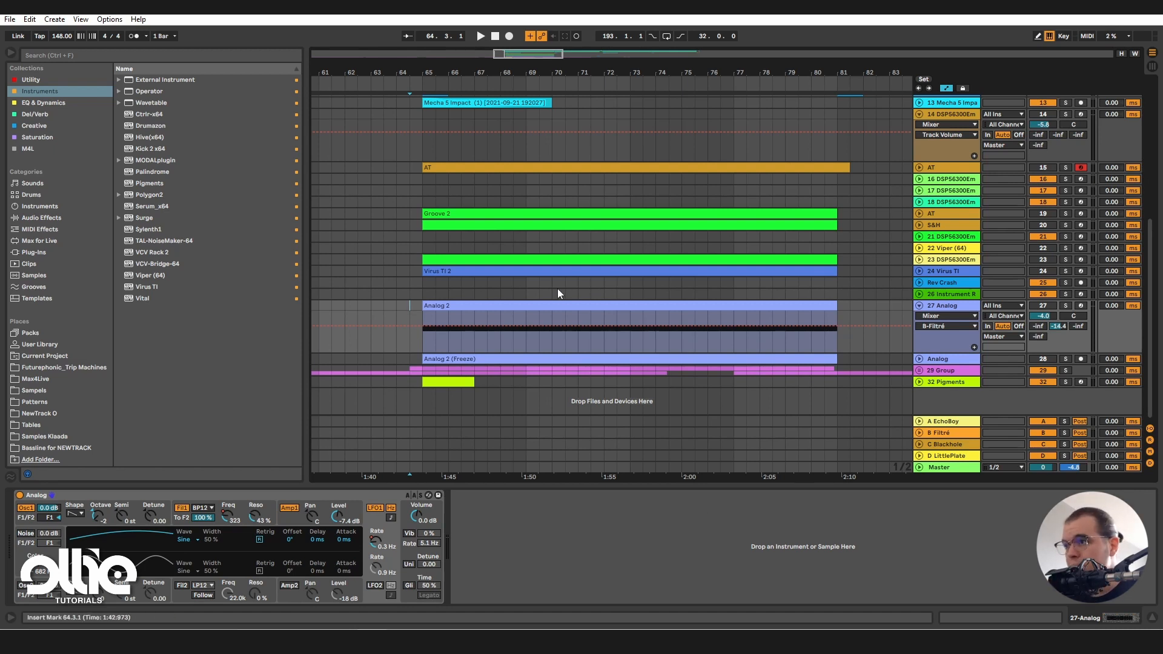
- Solo the 27 Analog track, play its Analog 2 clip, and set the track volume to -3.3
click(573, 305)
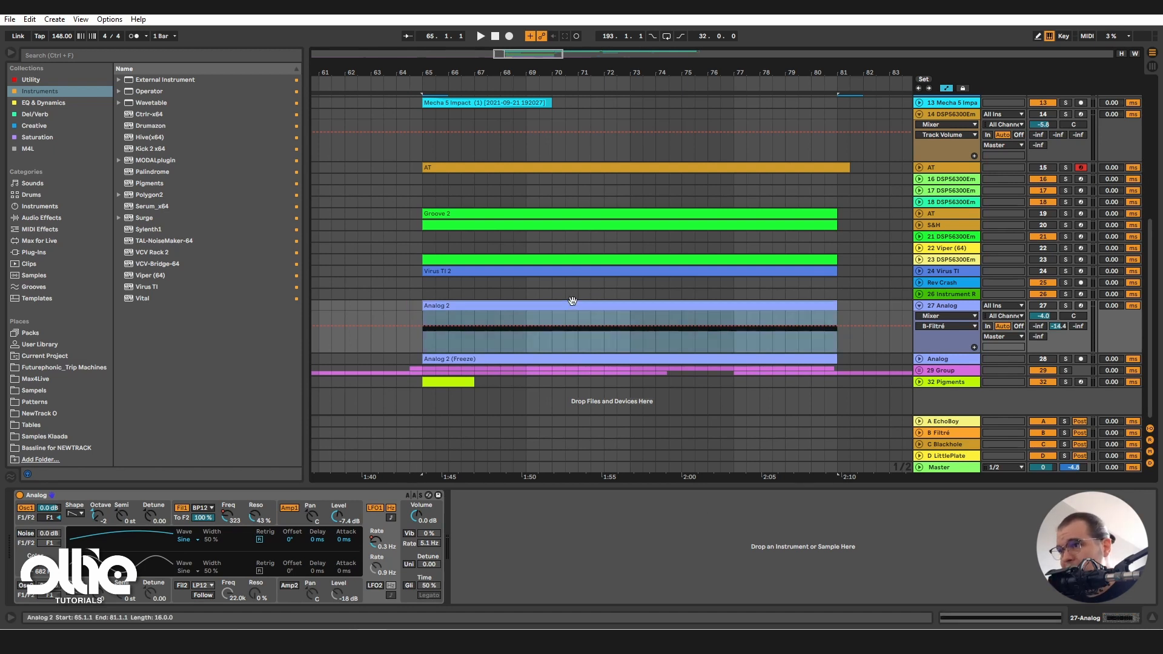
click(1065, 307)
key(space)
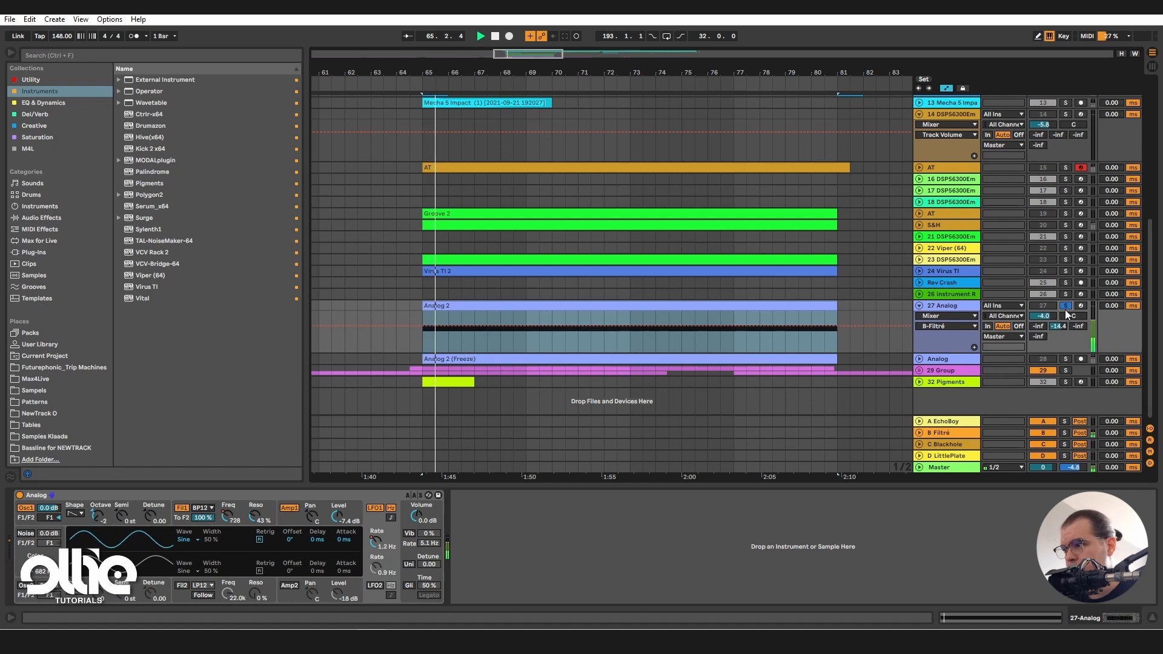
drag(1046, 316, 1051, 313)
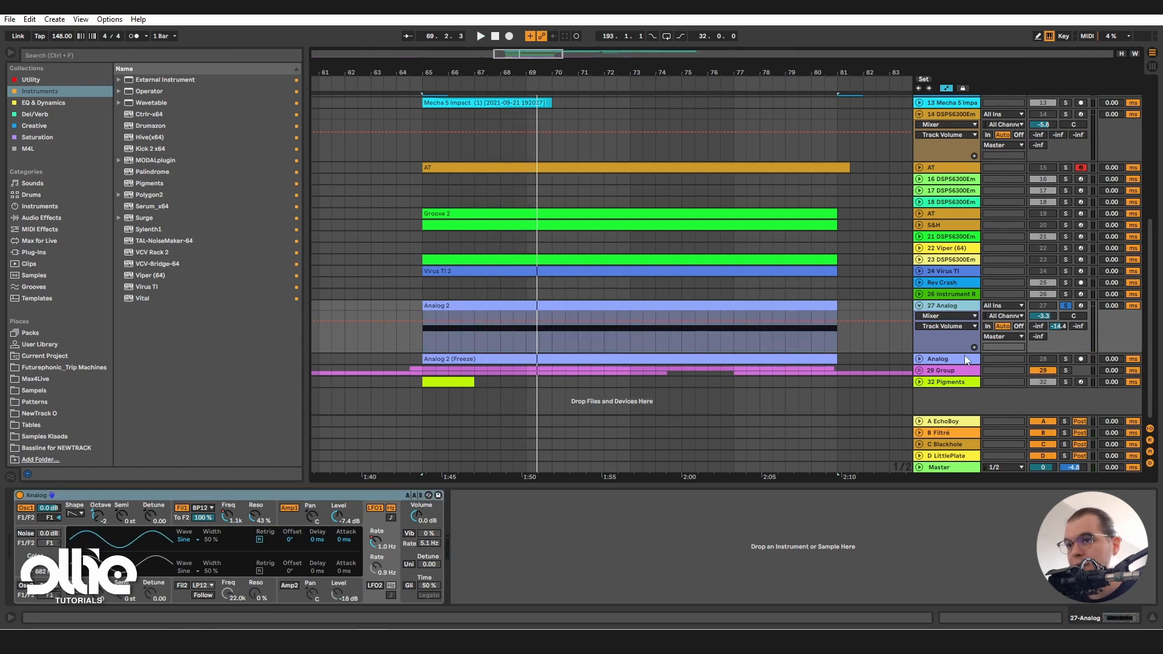
- Insert a MIDI track below 27 Analog and load the TAL-Mod-64 plug-in on it, keeping the filter routing at PARALLEL
right_click(950, 309)
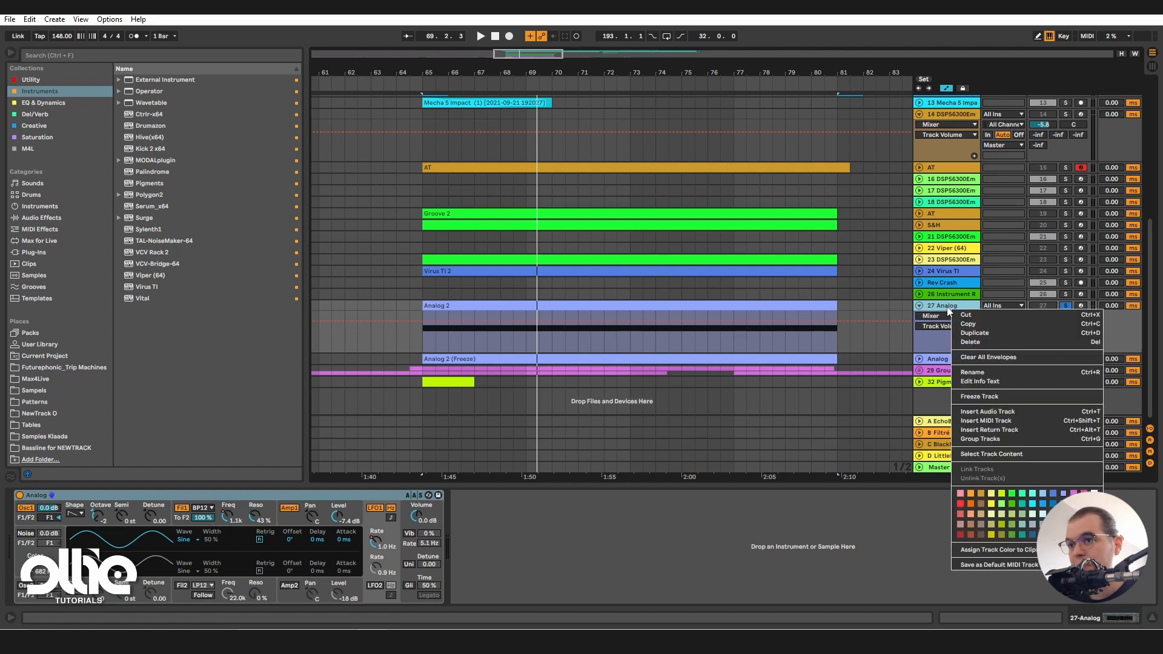
click(1022, 421)
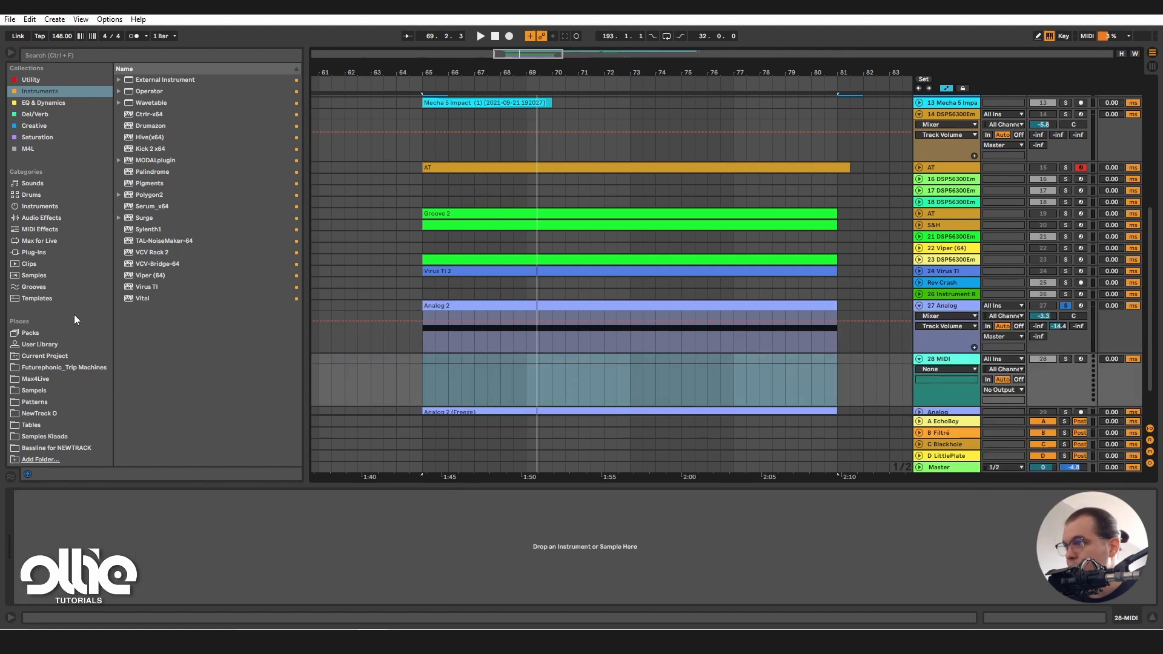
click(45, 252)
scroll(206, 353, down, 8)
scroll(212, 352, down, 3)
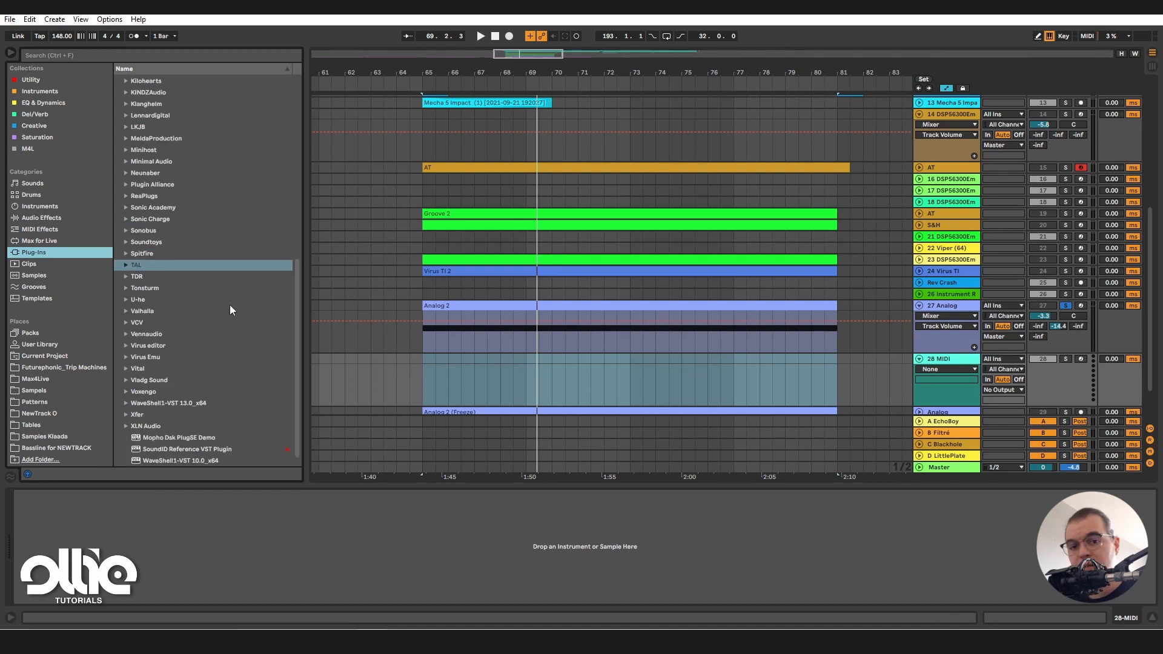
click(126, 265)
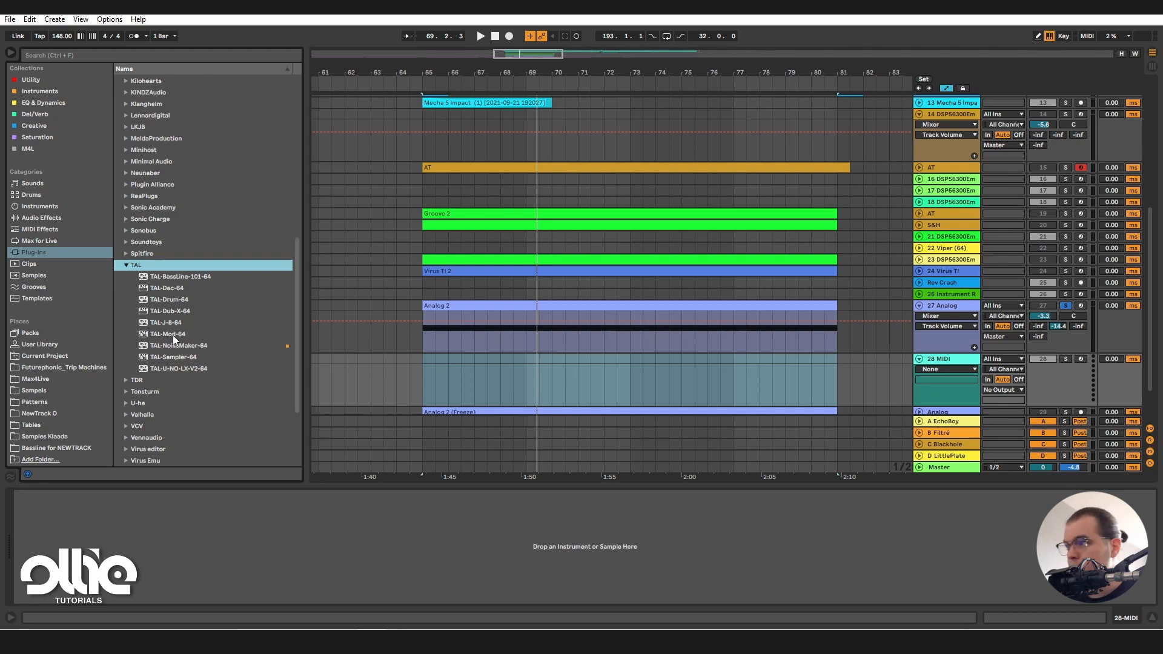
drag(166, 334, 605, 384)
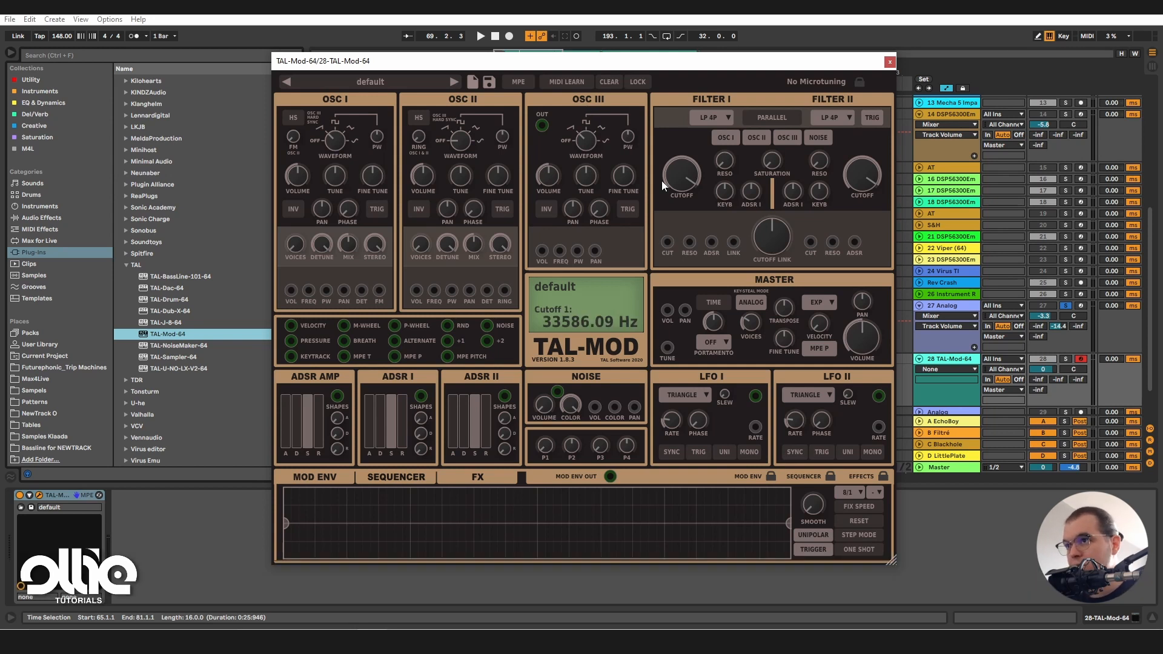
click(765, 114)
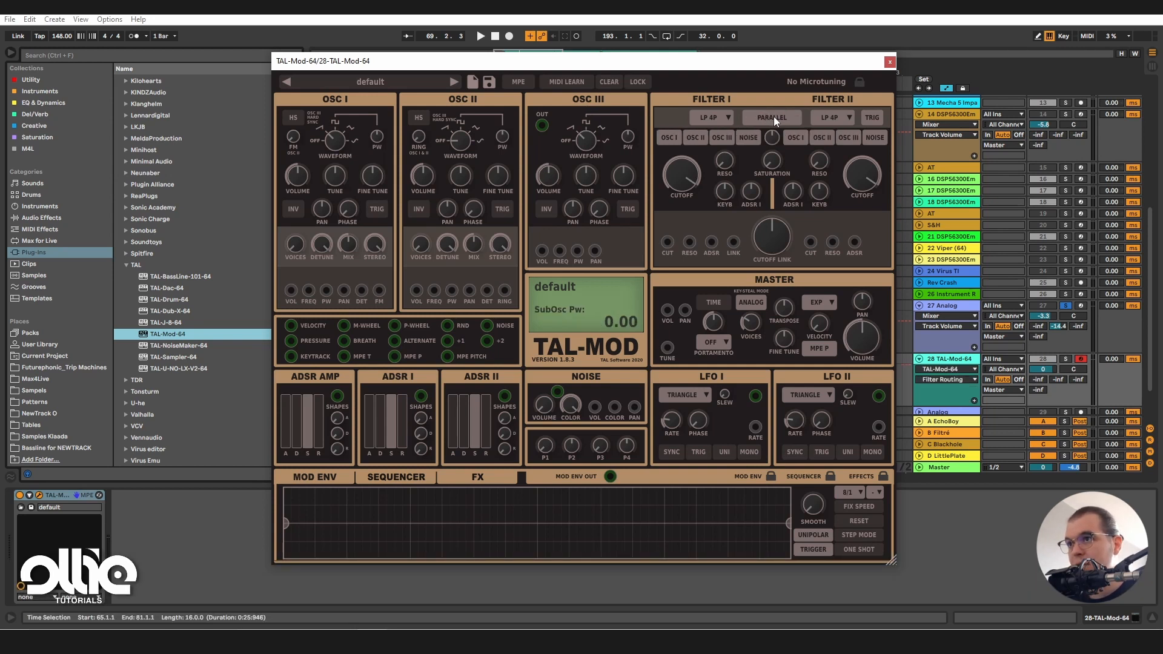
click(773, 117)
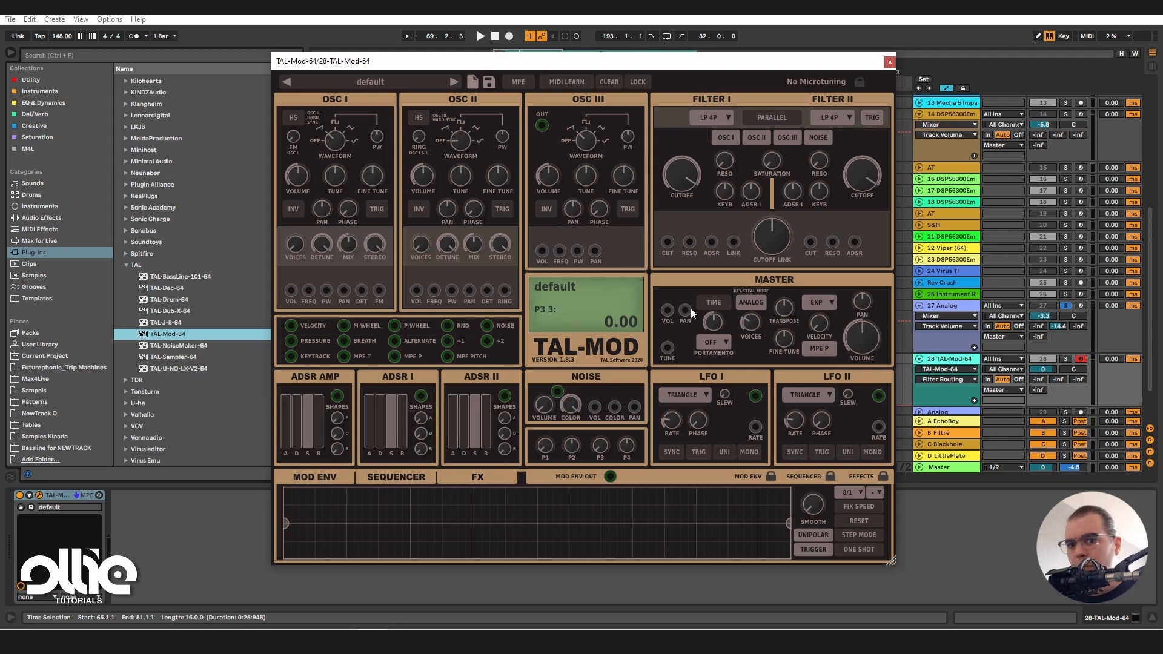
- Copy the Analog 2 clip from the Analog track onto the TAL-Mod-64 track, starting at bar 65
drag(719, 61, 716, 530)
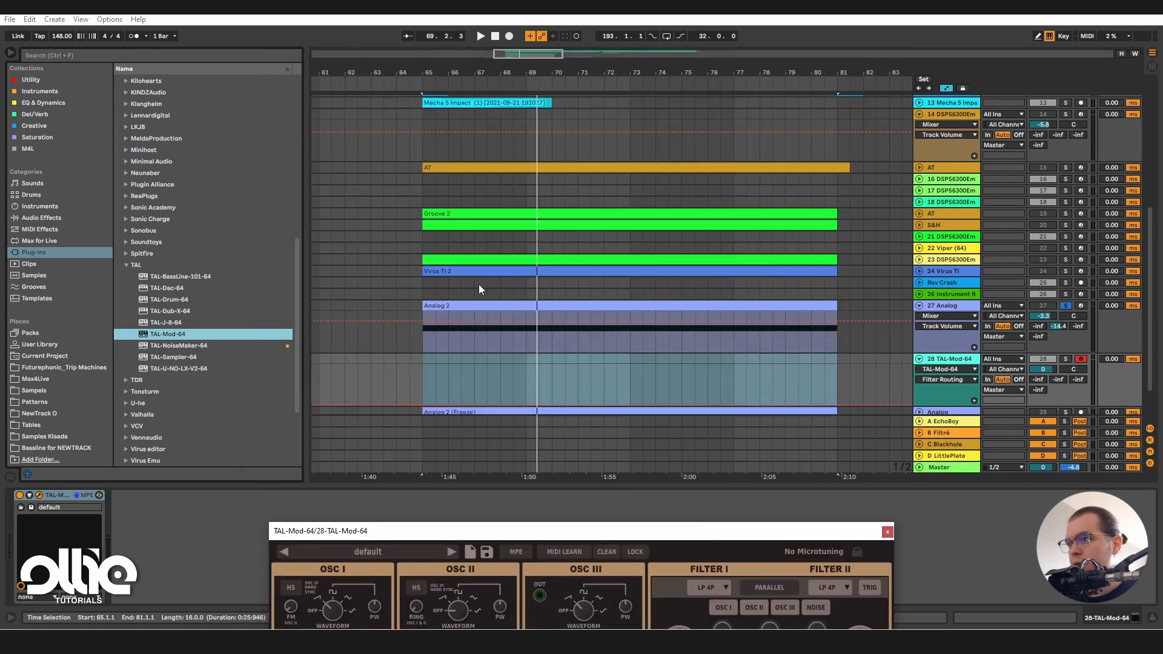
click(454, 306)
key(ctrl+c)
click(416, 364)
key(ctrl+v)
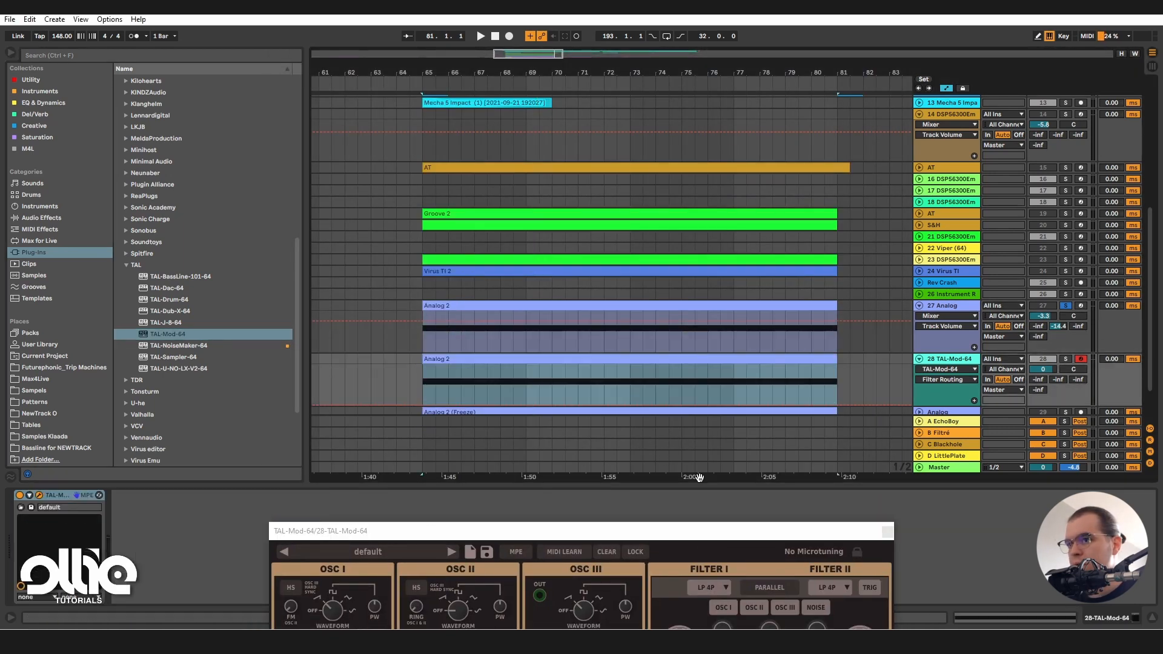
- Turn down the OSC I and OSC III volumes in TAL-Mod and pick another waveform for OSC II
drag(642, 530, 681, 80)
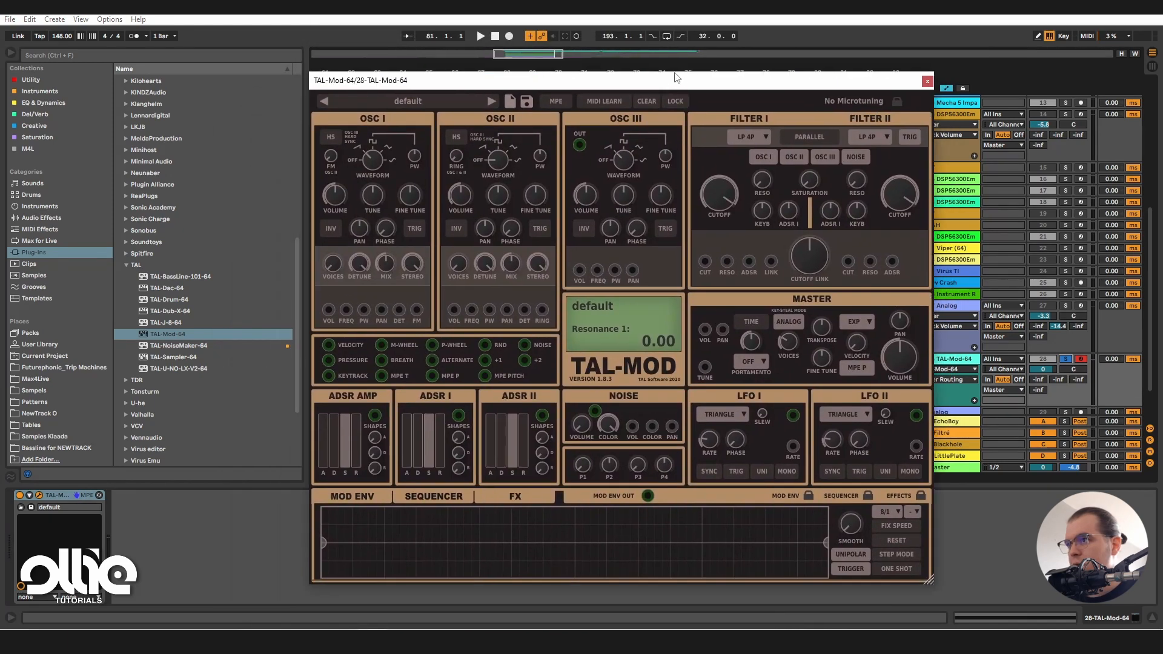
double_click(332, 190)
double_click(592, 188)
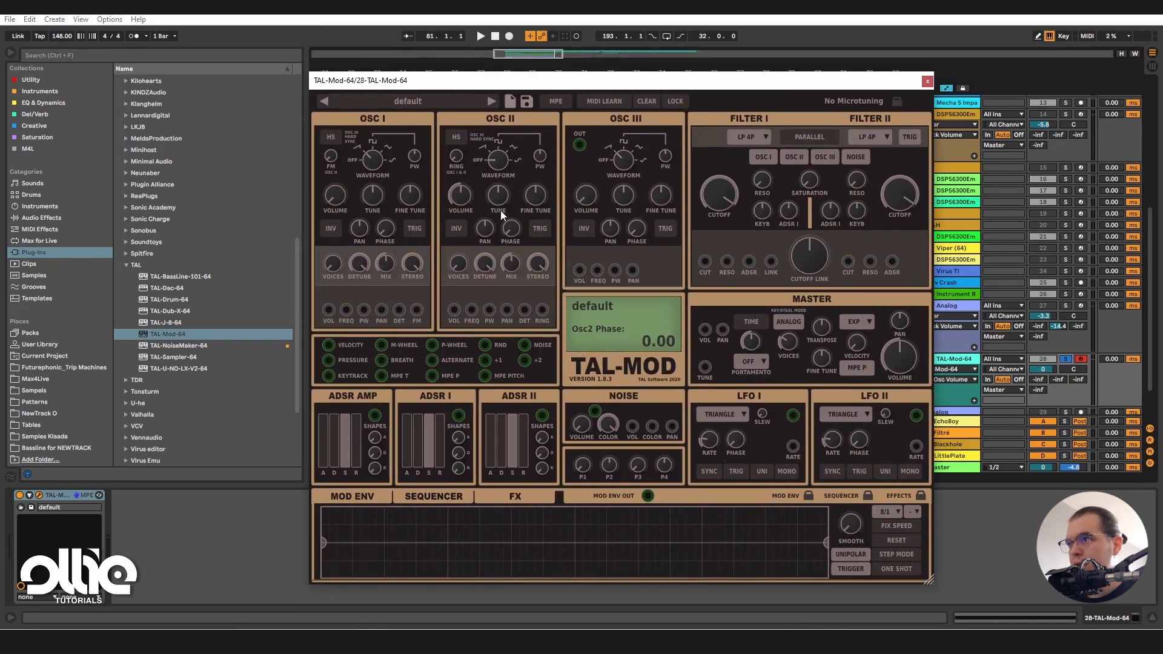
click(512, 143)
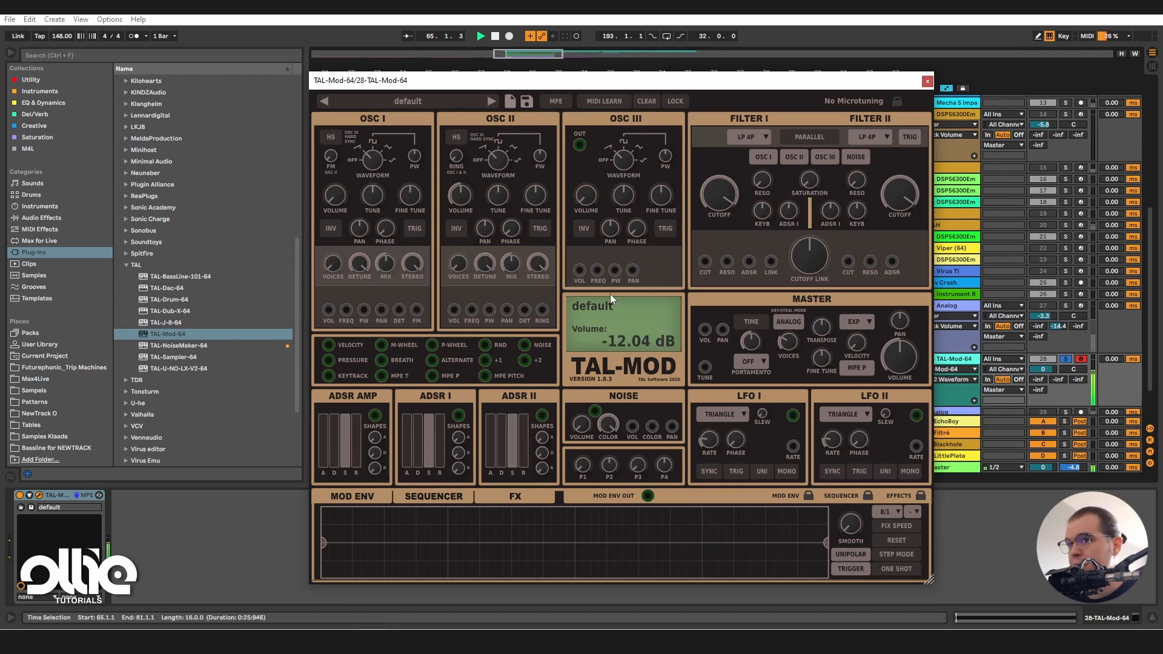
- Lower the TAL-Mod-64 track volume to -4.4 and audition the OSC II sound with the clip
key(space)
drag(1048, 368, 1048, 383)
key(space)
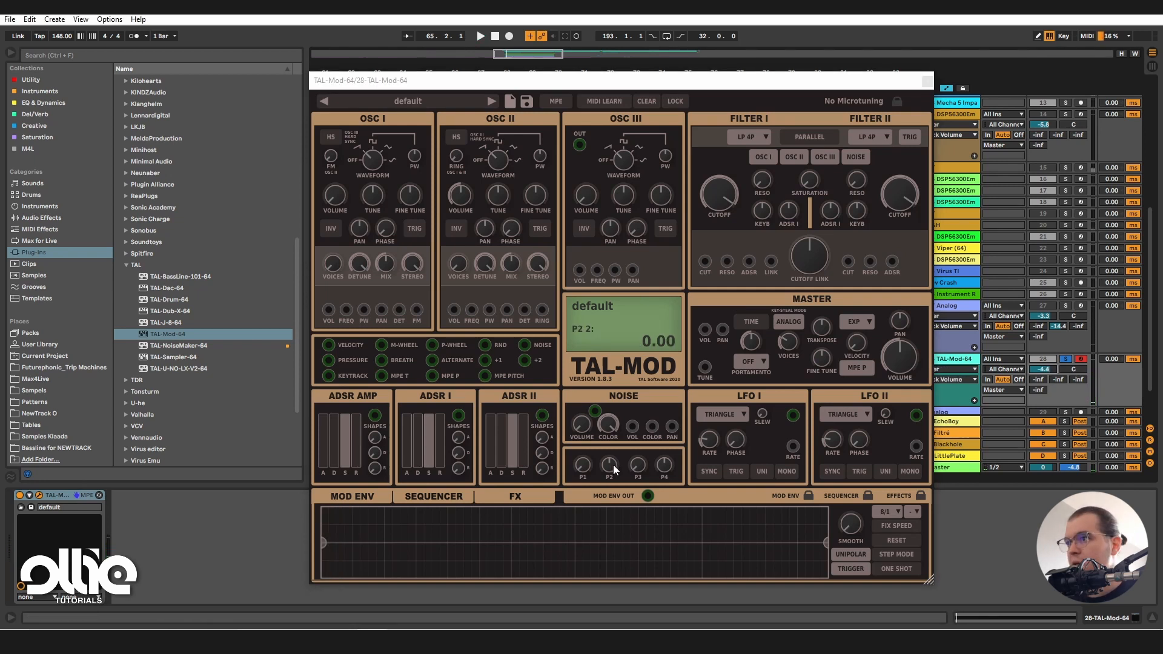
click(506, 191)
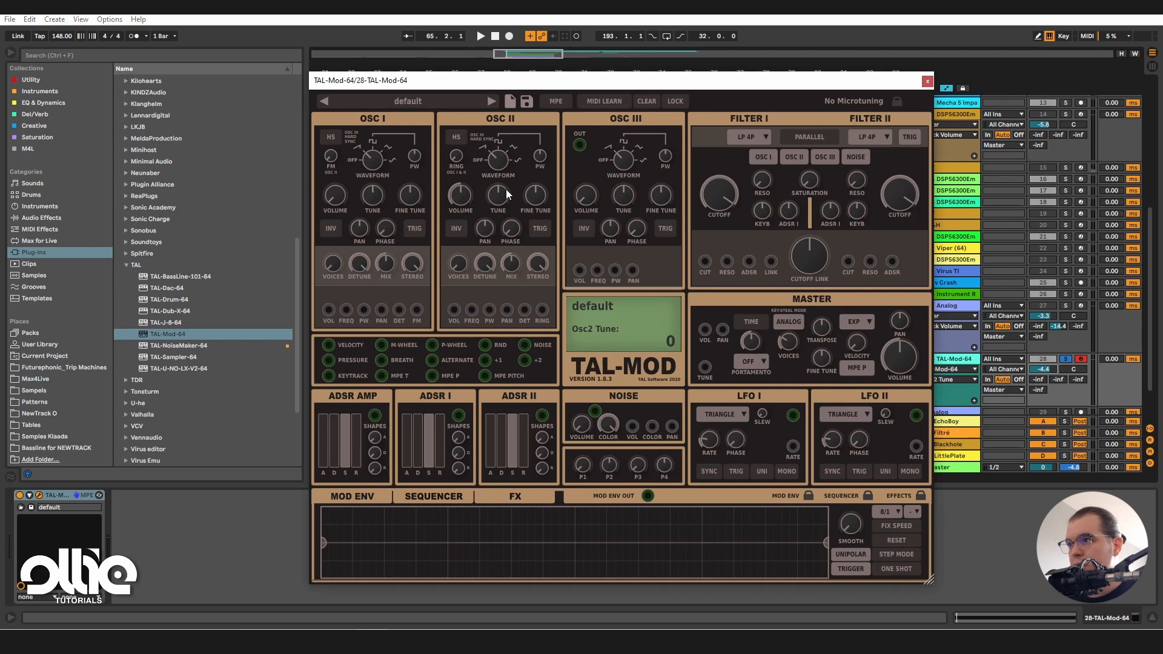
key(space)
key(space)
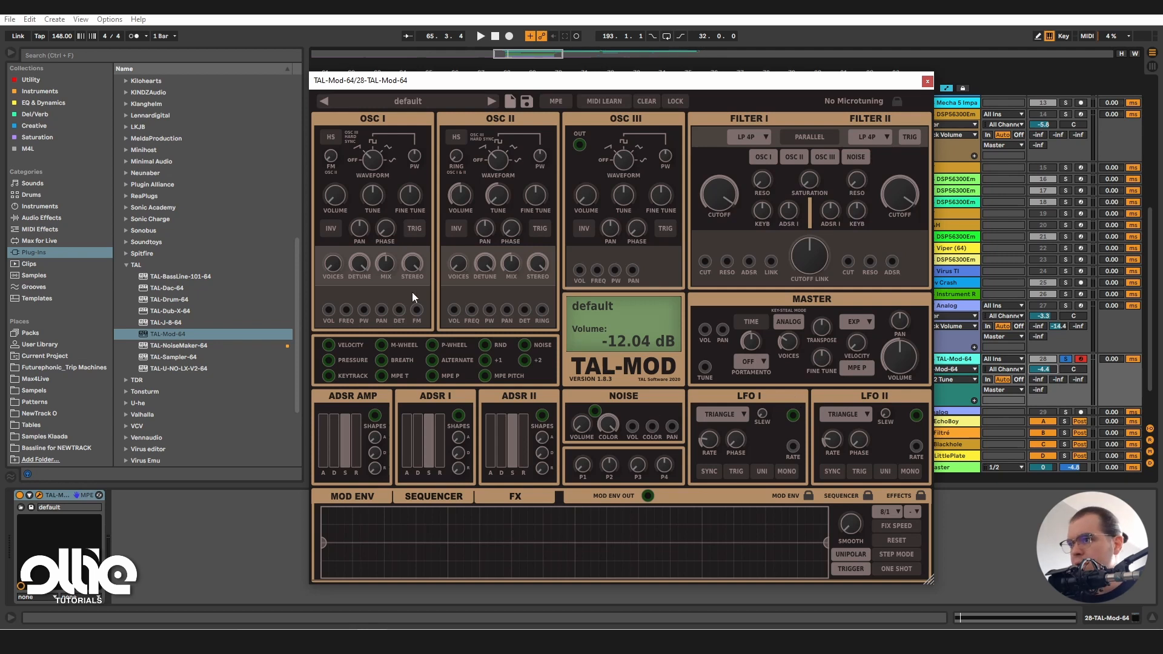
- Patch LFO I into the OSC II frequency input with a modulation amount of 24.00 and audition it
mouse_move(543, 267)
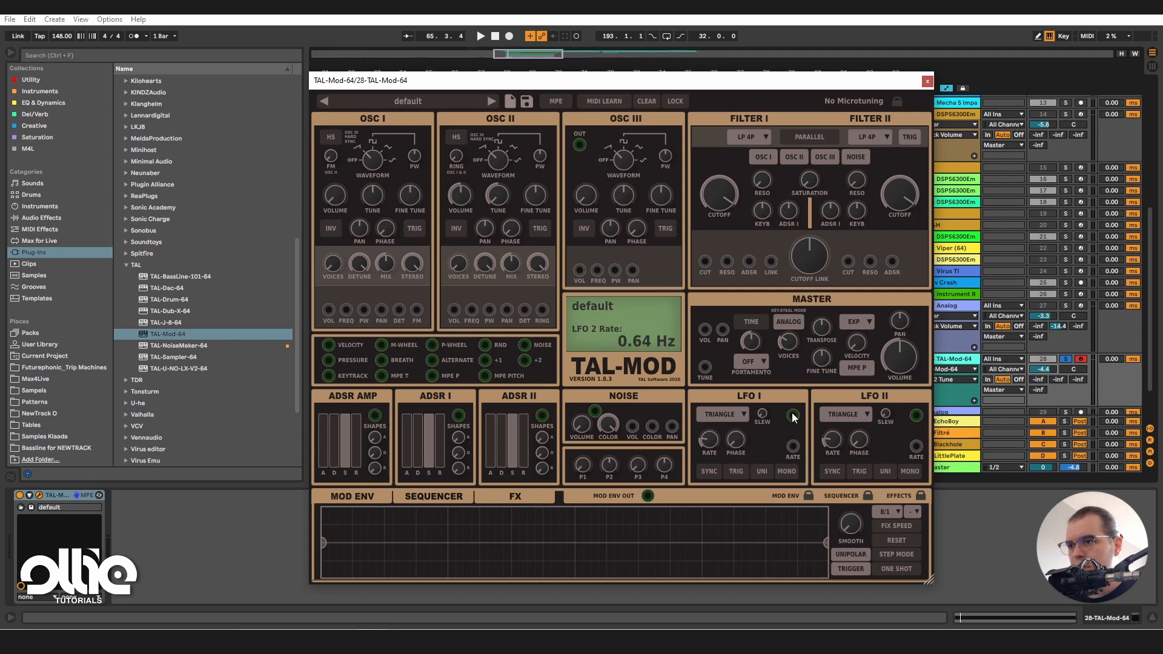
drag(548, 418, 471, 310)
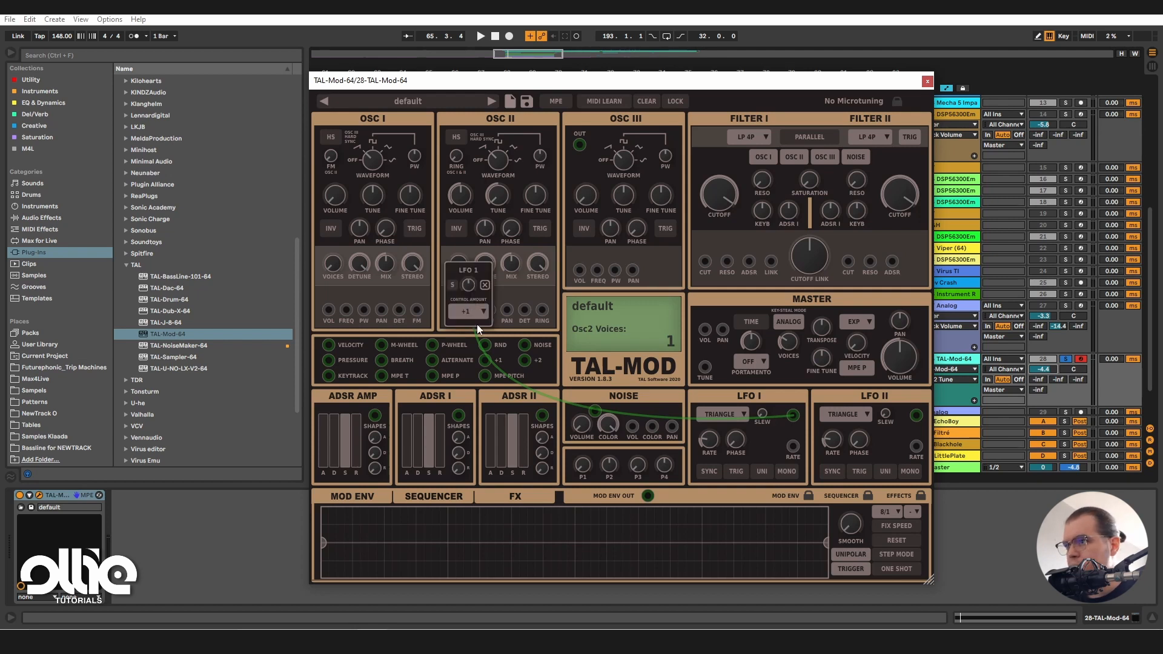
drag(472, 285, 455, 198)
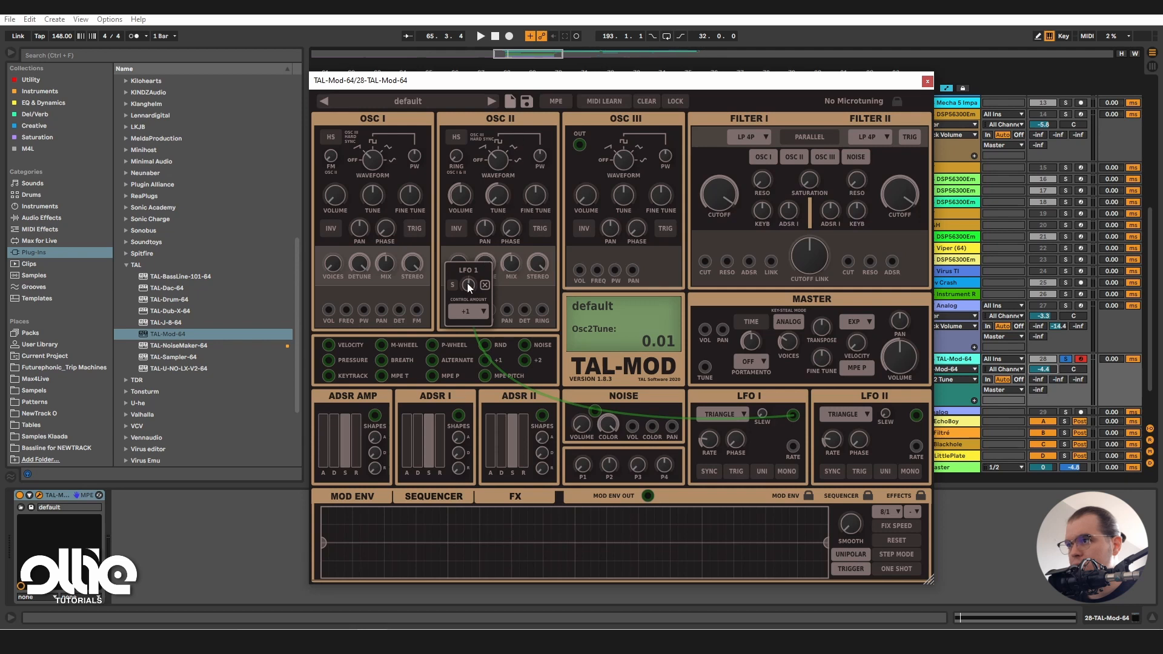
drag(467, 282, 525, 148)
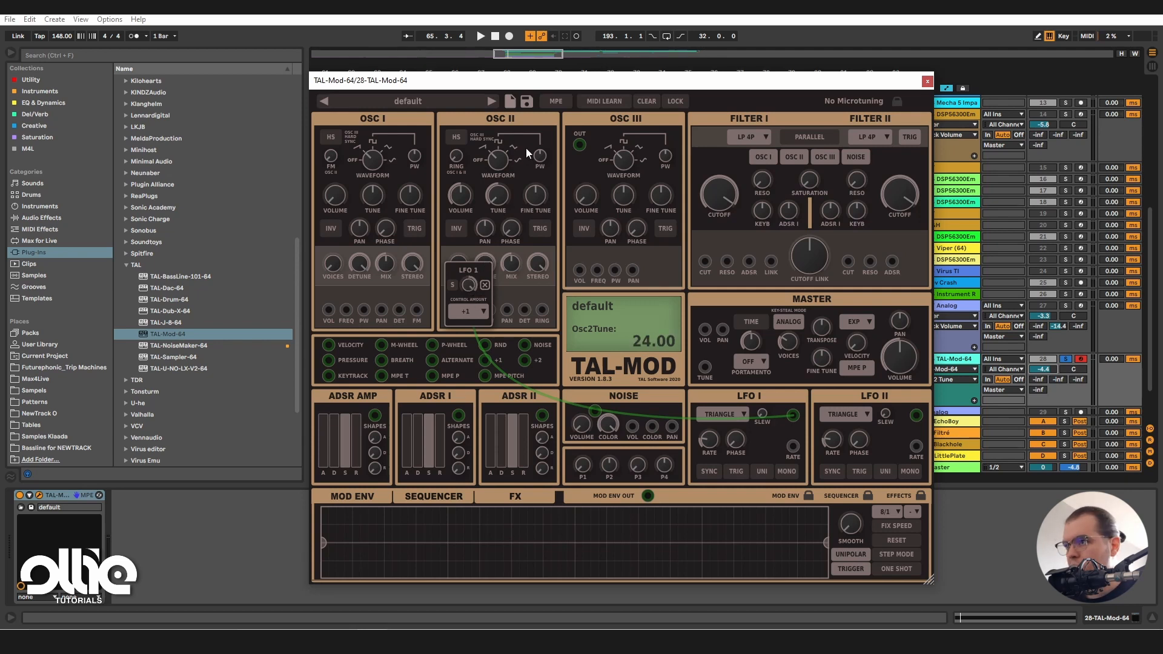
key(space)
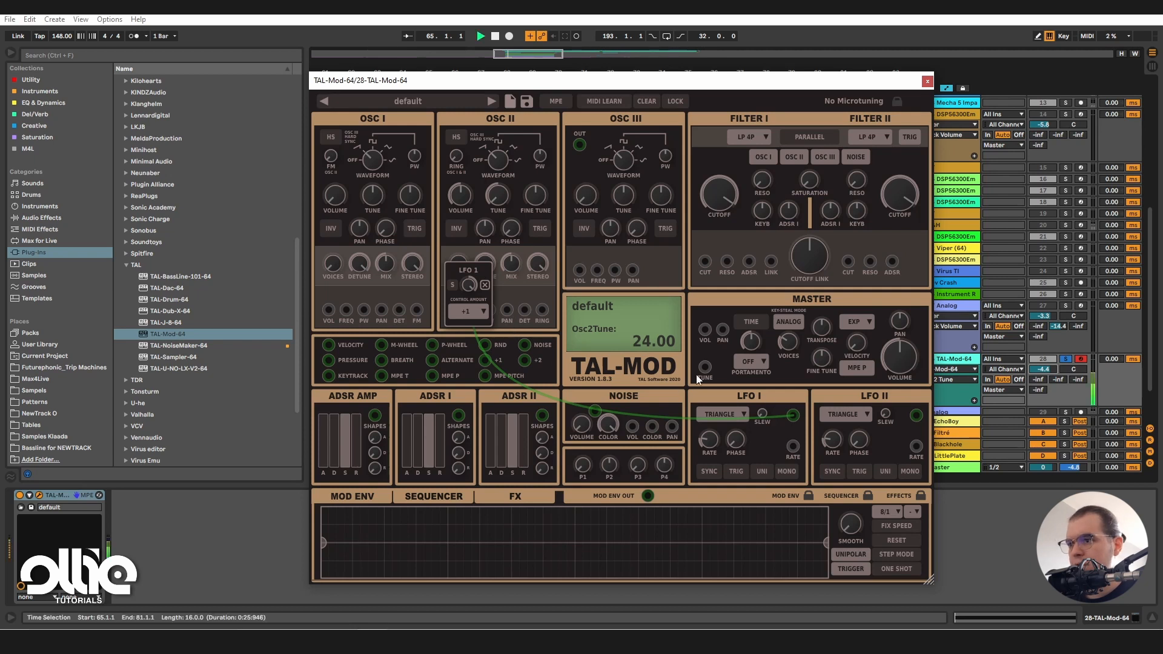
click(709, 440)
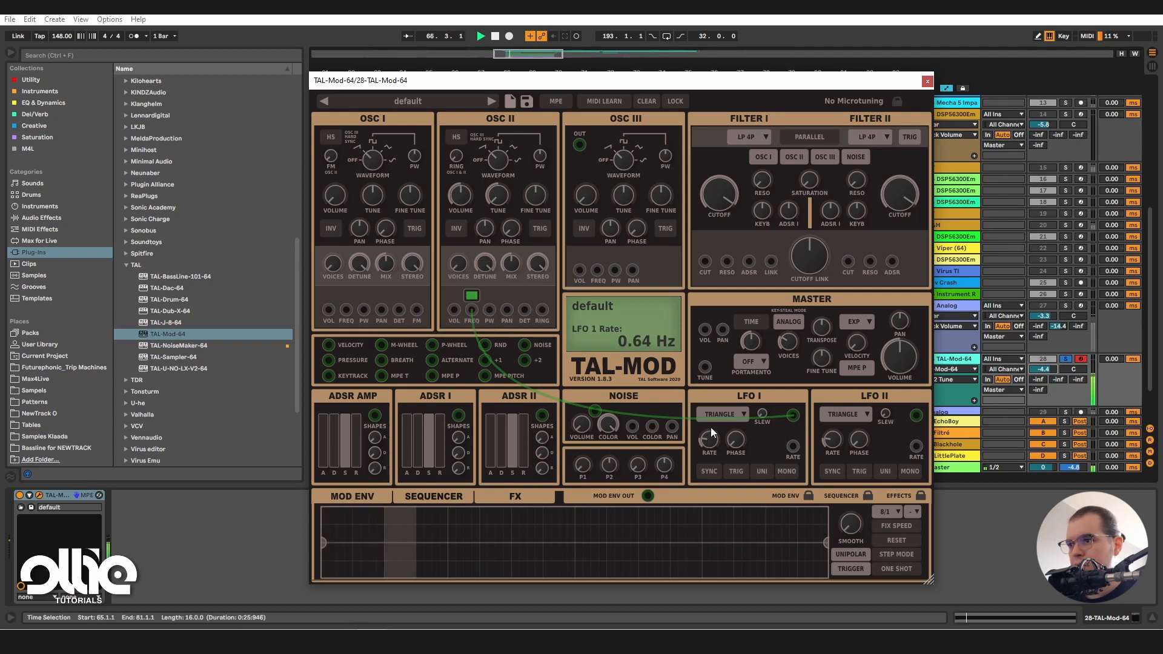
key(space)
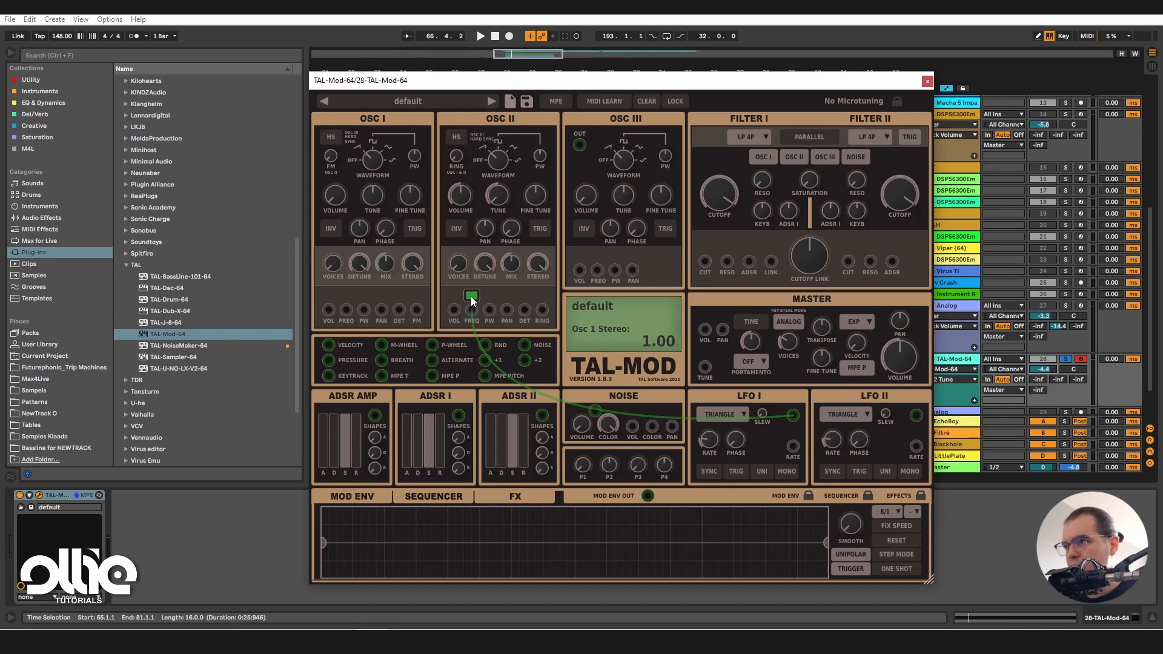
- Set the control amount of the LFO 1 to OSC II frequency modulation to +2 and audition it
click(471, 296)
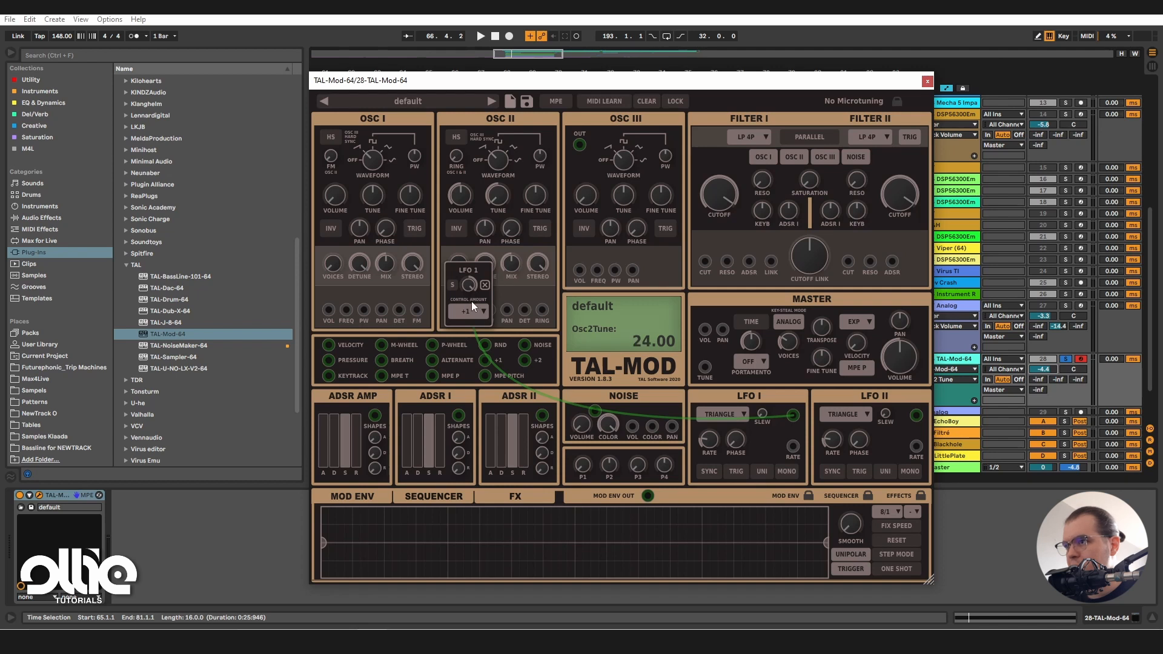
click(477, 311)
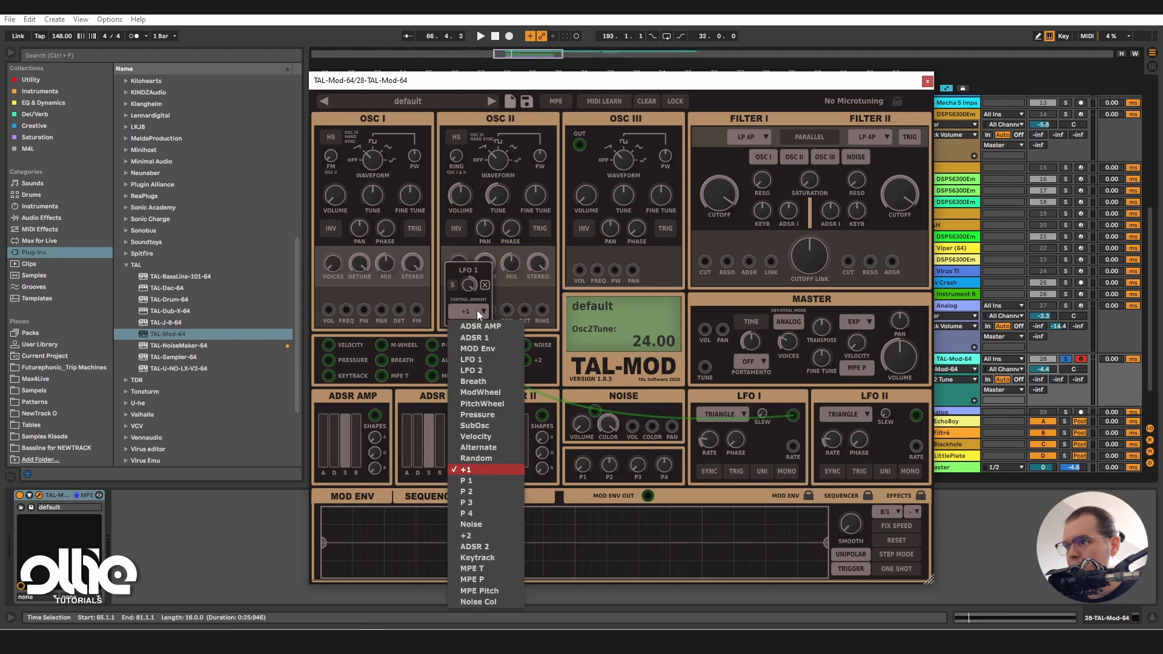
click(478, 535)
key(space)
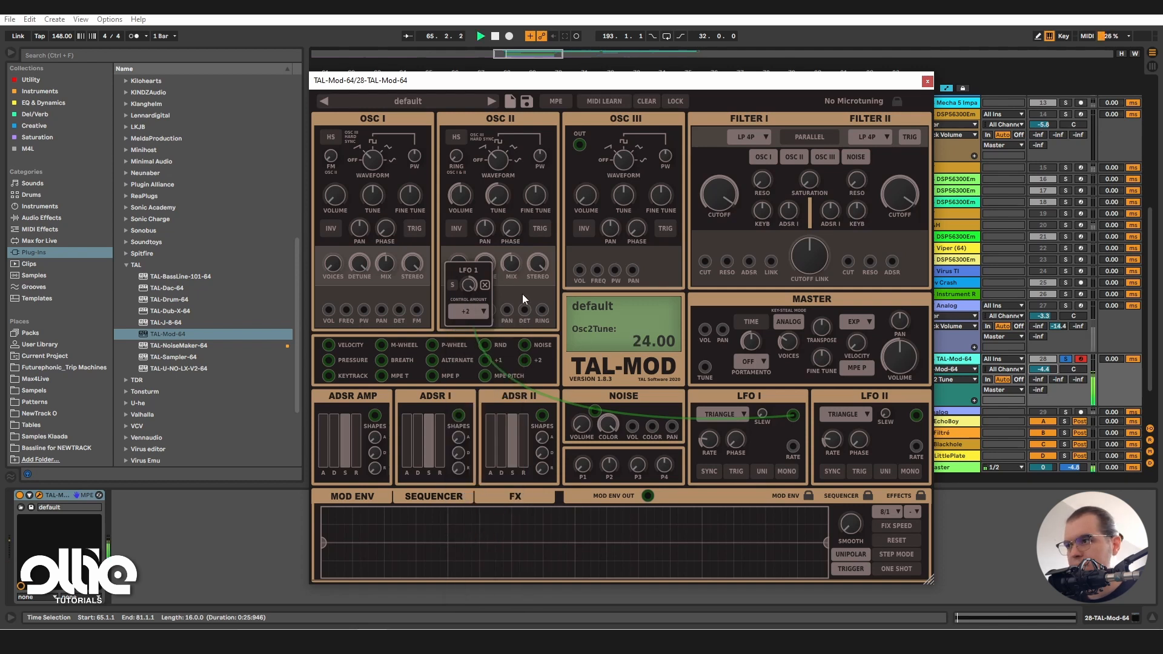
click(514, 296)
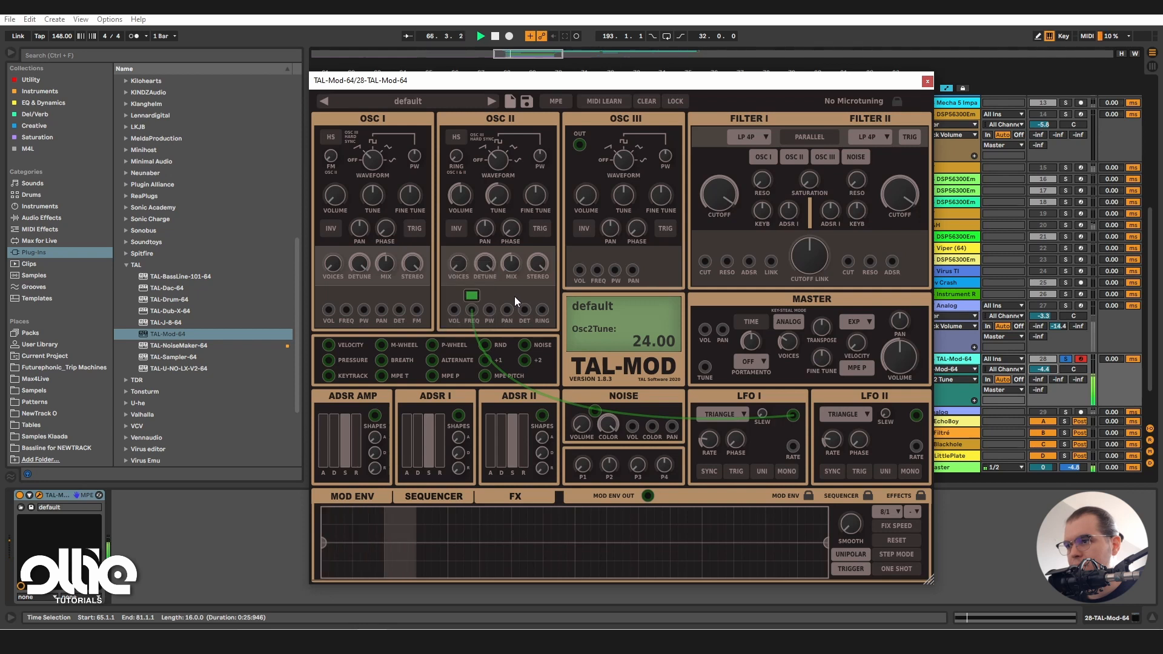
key(space)
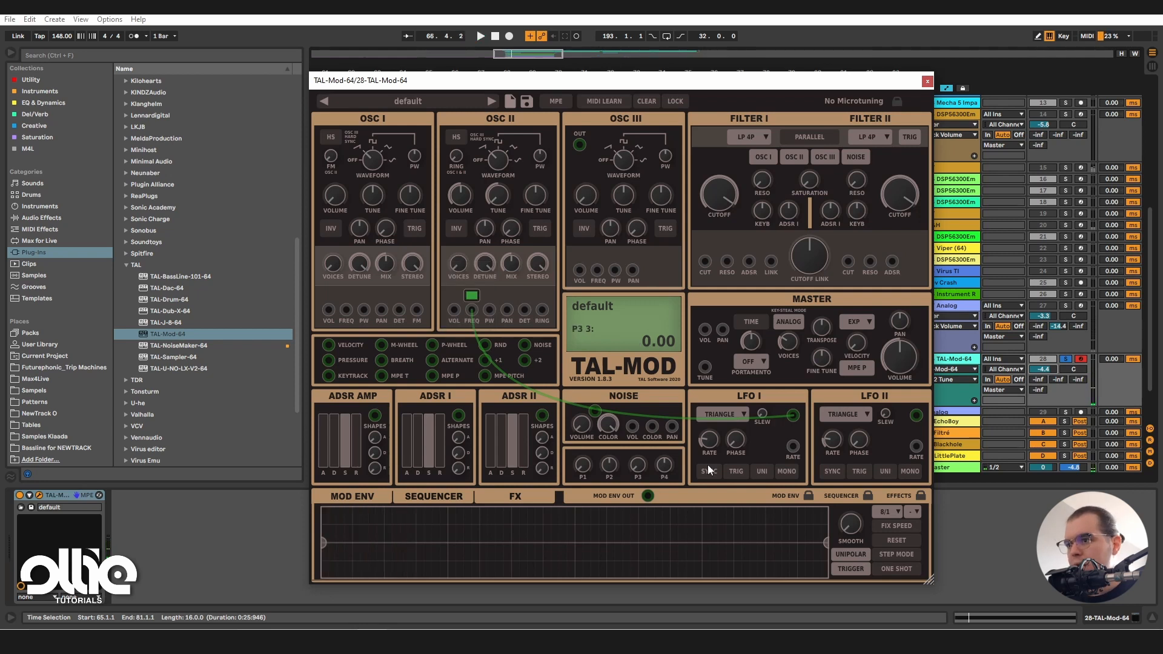
- Adjust the LFO I rate and set the LFO I waveform to SINE
mouse_move(708, 441)
mouse_down()
mouse_move(717, 419)
mouse_move(710, 464)
mouse_move(728, 402)
mouse_move(717, 453)
mouse_move(724, 435)
mouse_up()
click(761, 412)
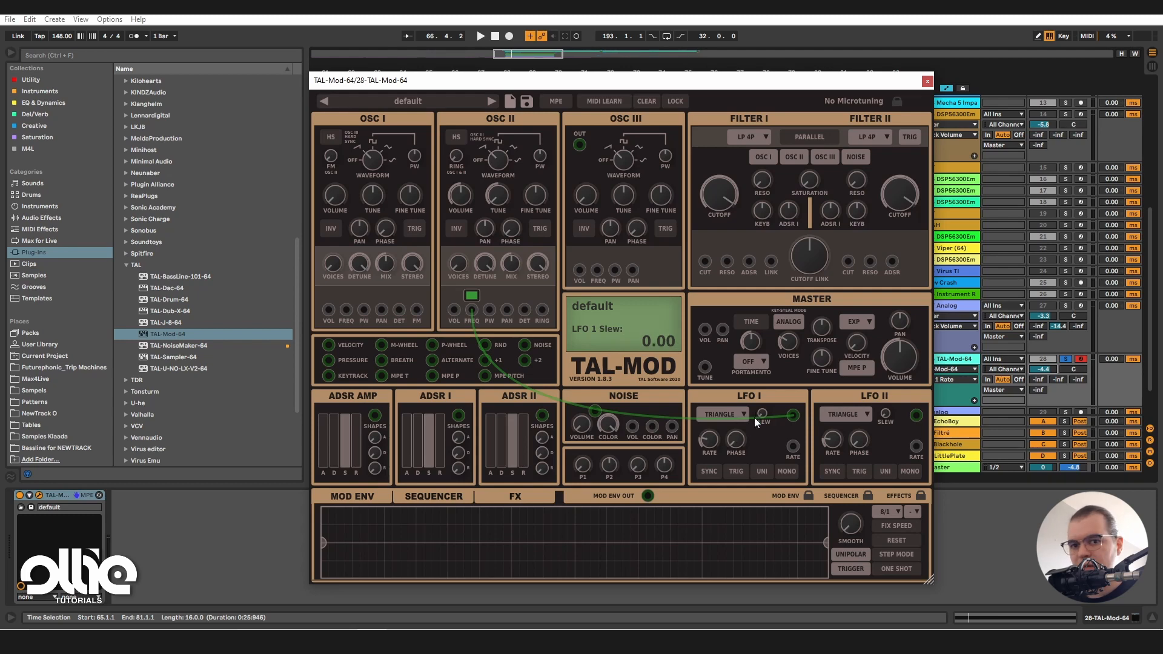
click(739, 416)
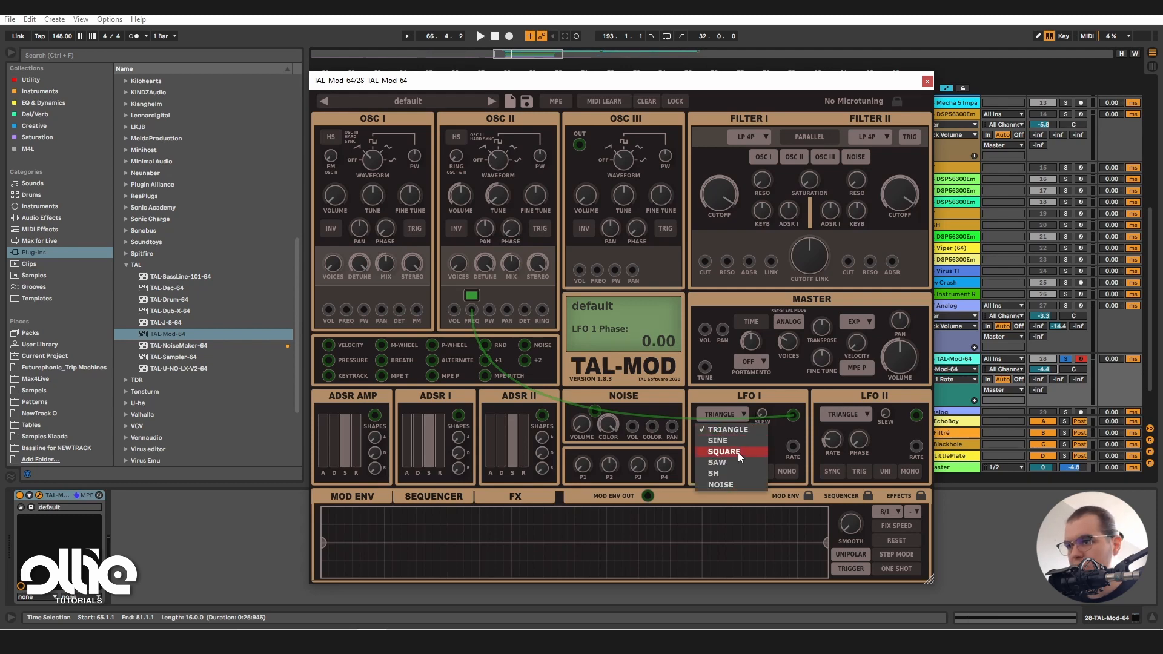
click(737, 440)
- Record automation of the LFO I rate on the TAL-Mod-64 track, sweeping it from 0.24 Hz upward during playback from bar 65
drag(613, 79, 506, 302)
click(507, 361)
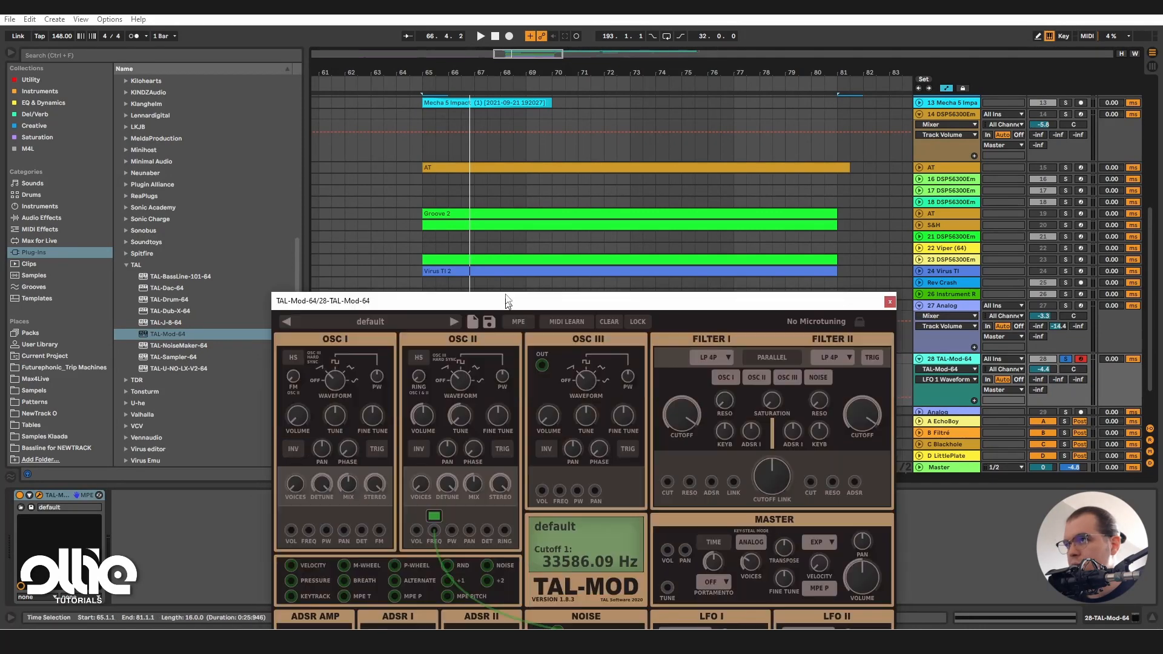
drag(506, 302, 500, 82)
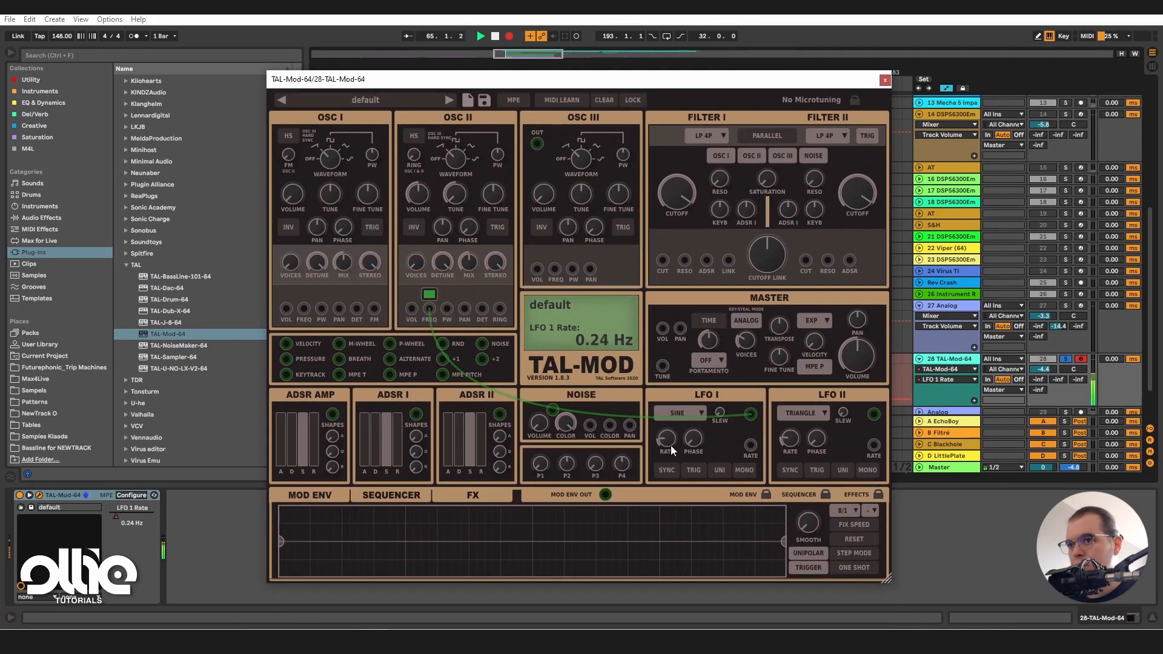
mouse_move(670, 445)
mouse_down()
mouse_move(681, 427)
mouse_move(689, 456)
mouse_move(705, 427)
mouse_move(707, 453)
mouse_up()
key(space)
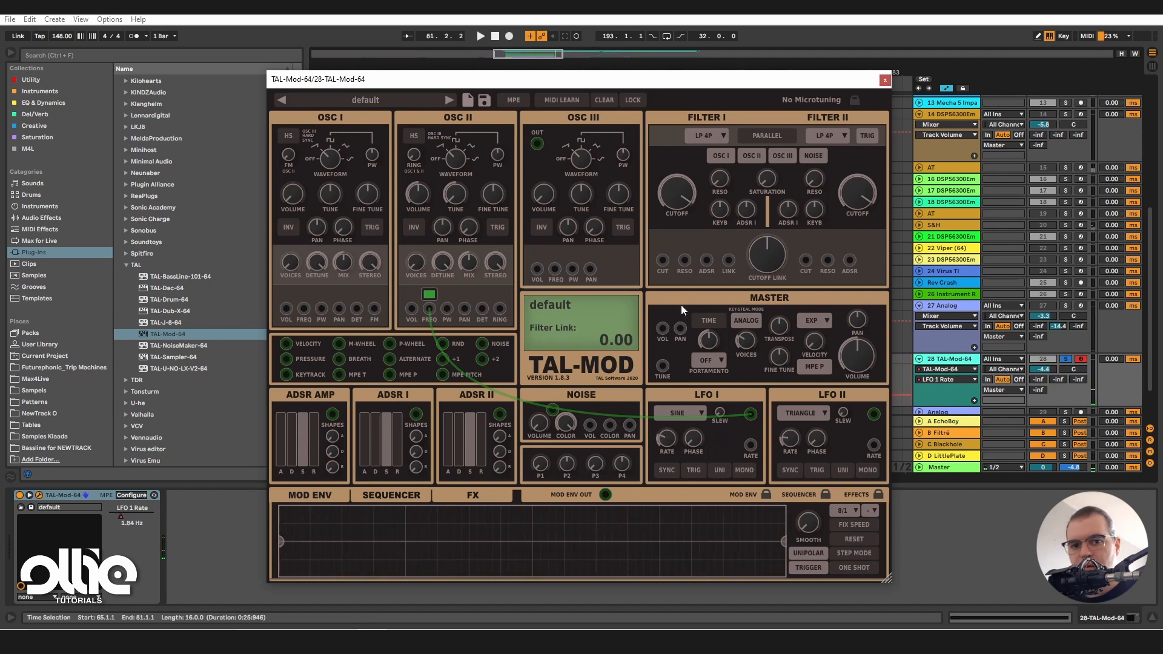
- Smooth the start of the LFO 1 rate automation on the TAL-Mod-64 track by clearing the recorded breakpoints across bar 65
mouse_move(663, 452)
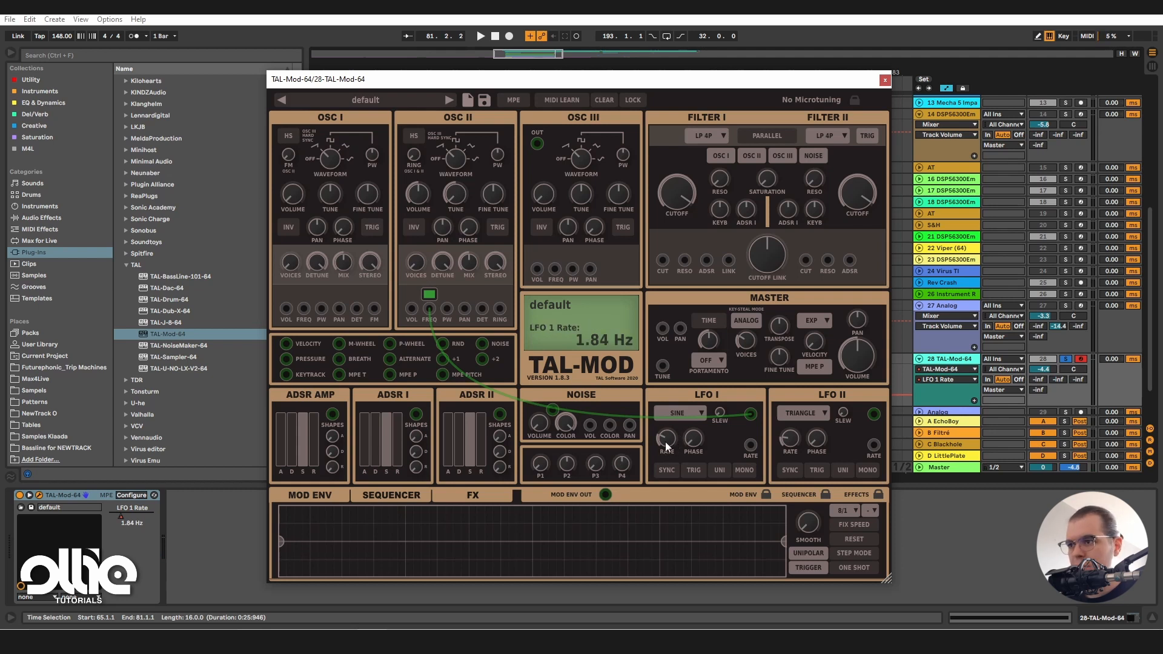
click(885, 79)
scroll(472, 373, down, 5)
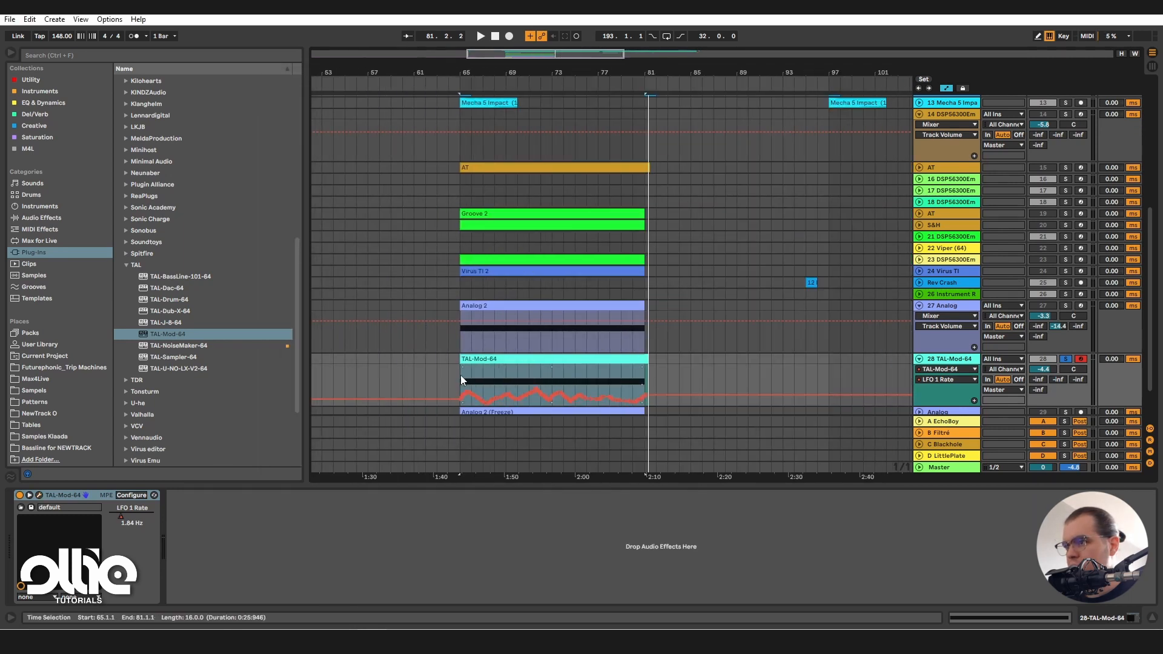
scroll(461, 377, up, 5)
drag(420, 376, 472, 380)
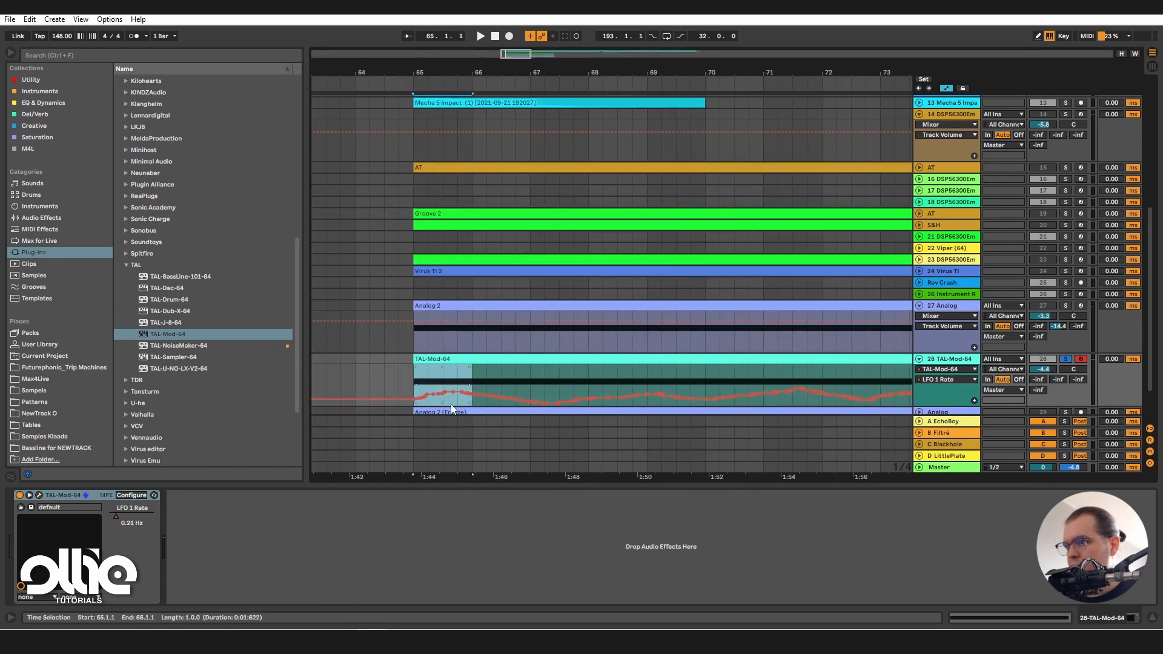
click(481, 376)
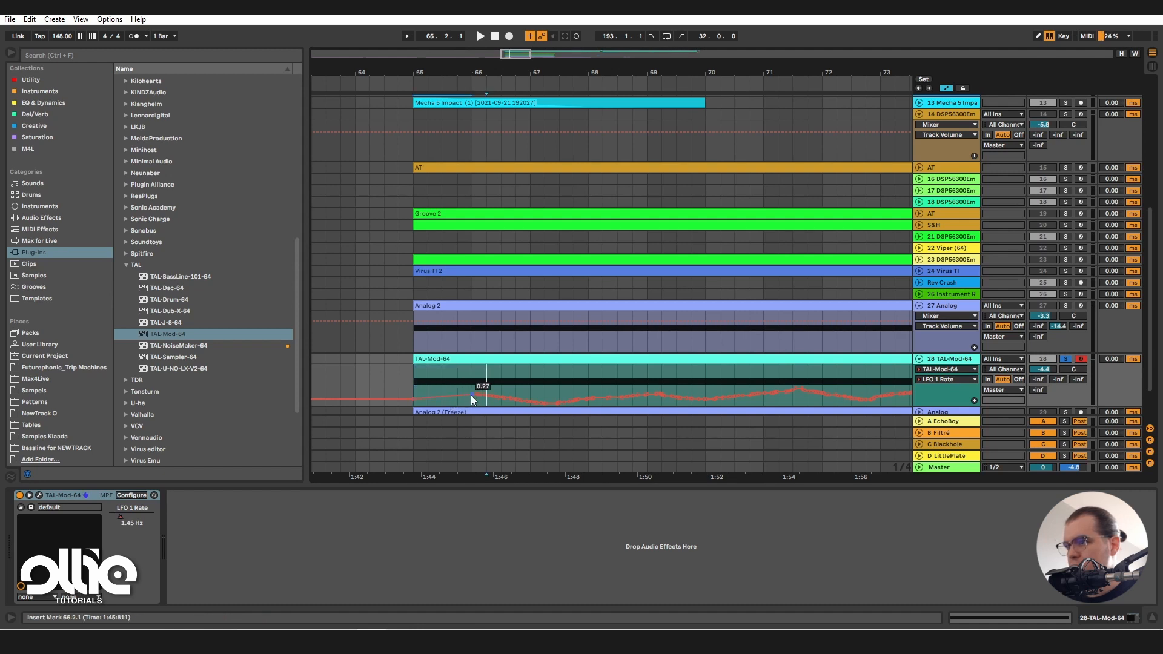
drag(472, 395, 413, 404)
- Play the TAL-Mod-64 clip from bar 65 and set the track volume to -5.8 dB
click(436, 358)
key(space)
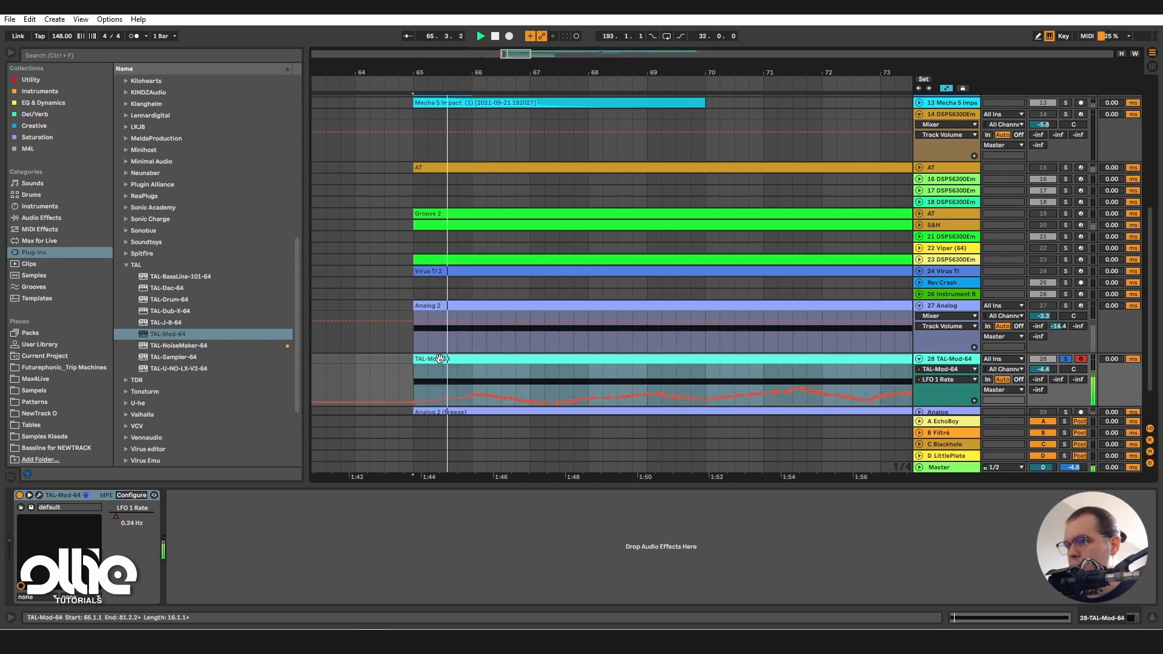
ctrl+scroll(402, 373, down, 5)
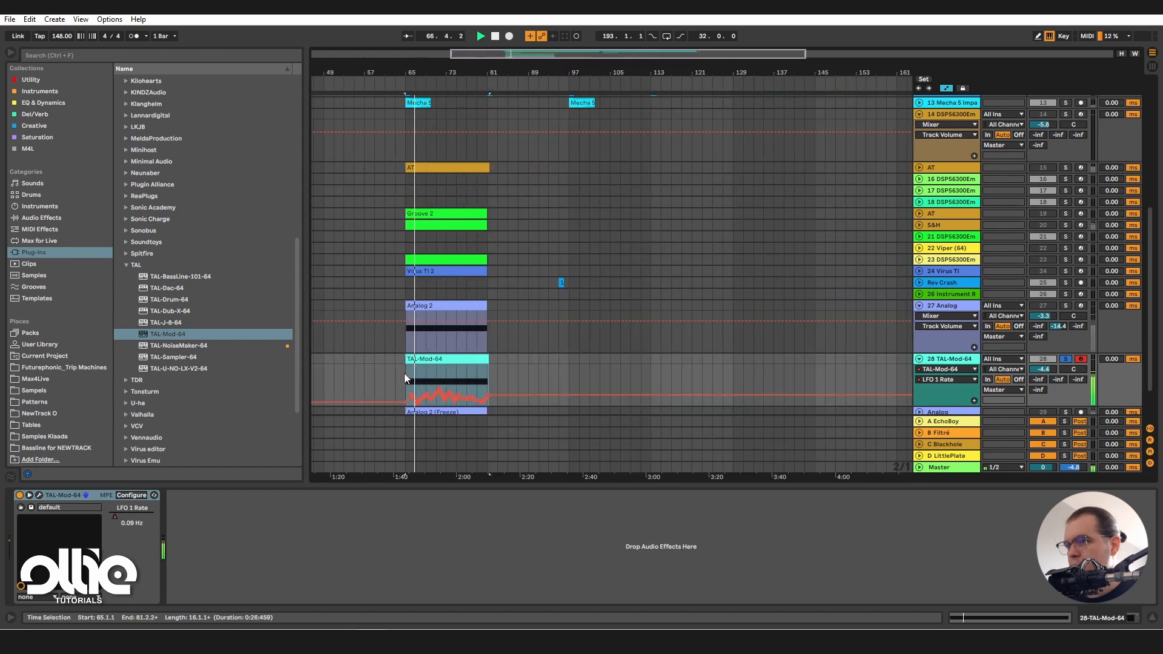
ctrl+scroll(404, 373, up, 3)
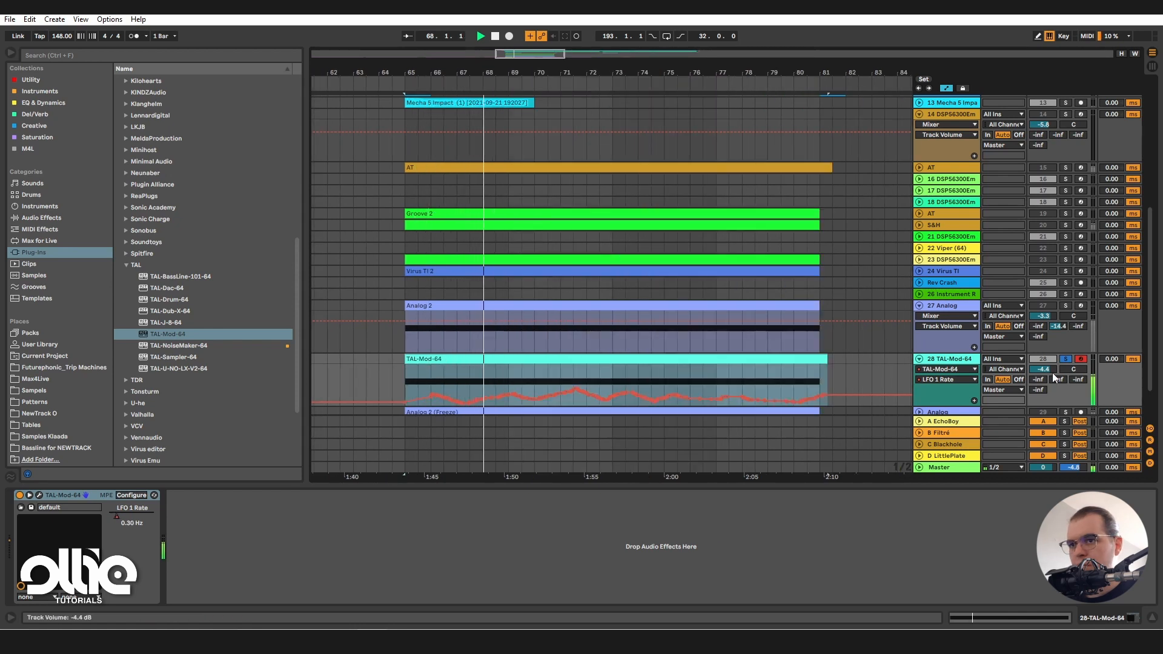
drag(1044, 369, 1044, 373)
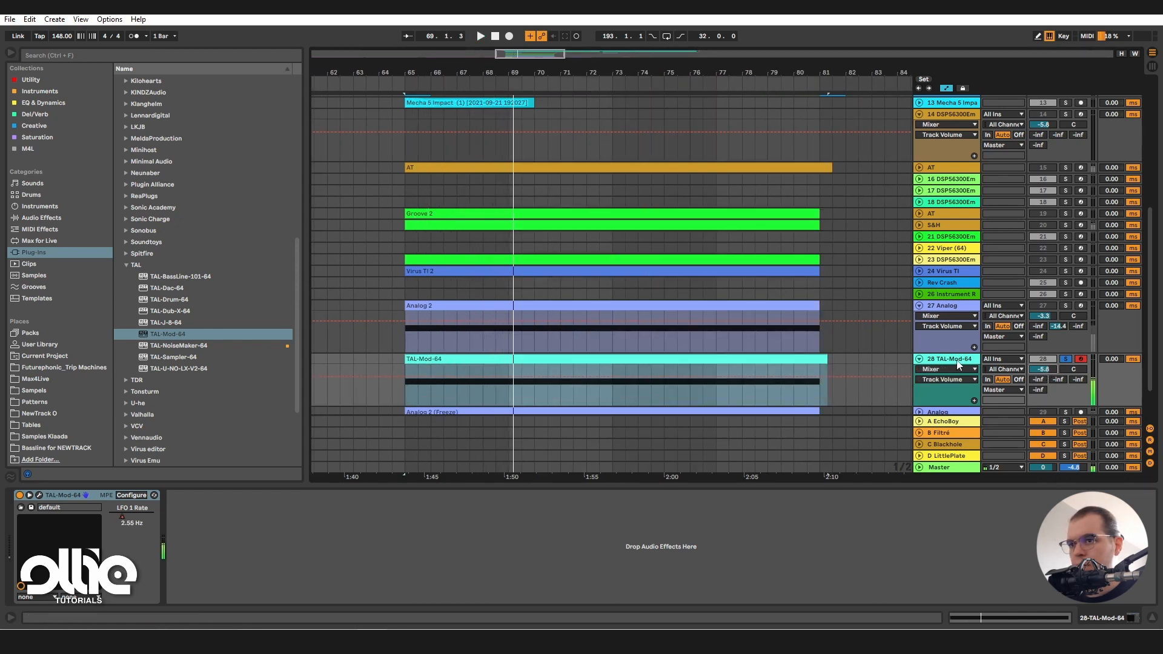
- Open the TAL-Mod-64 editor, enable parallel filter routing with a balance of -1.00, and set Filter I to BP 4P
click(38, 495)
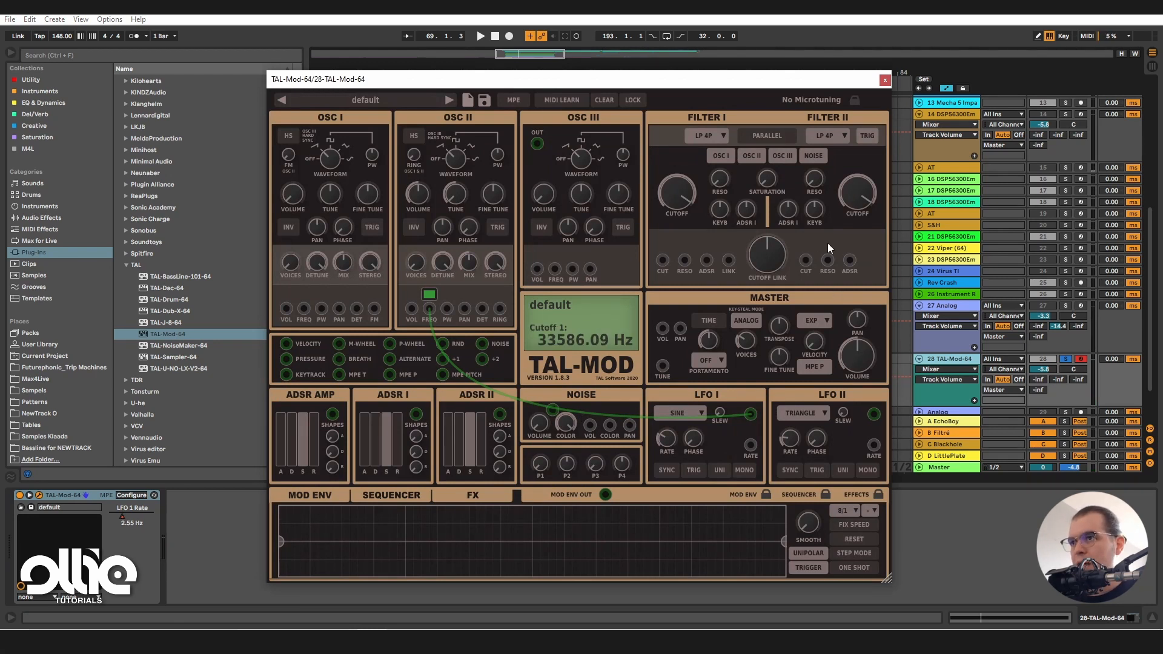
click(772, 136)
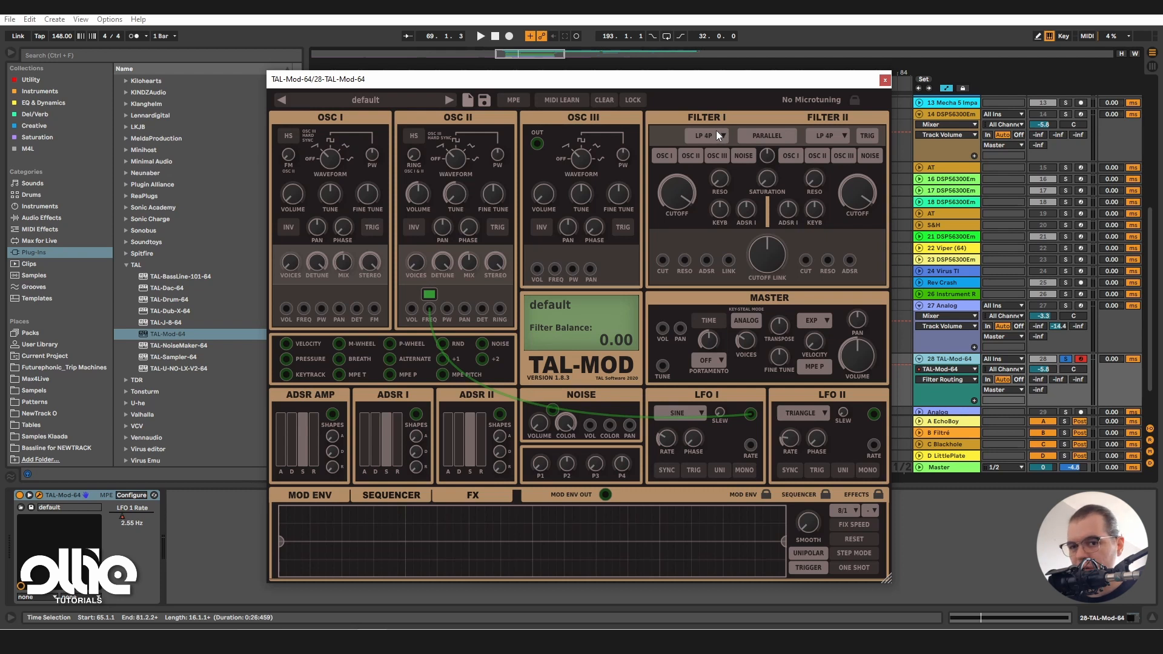
drag(768, 152, 735, 292)
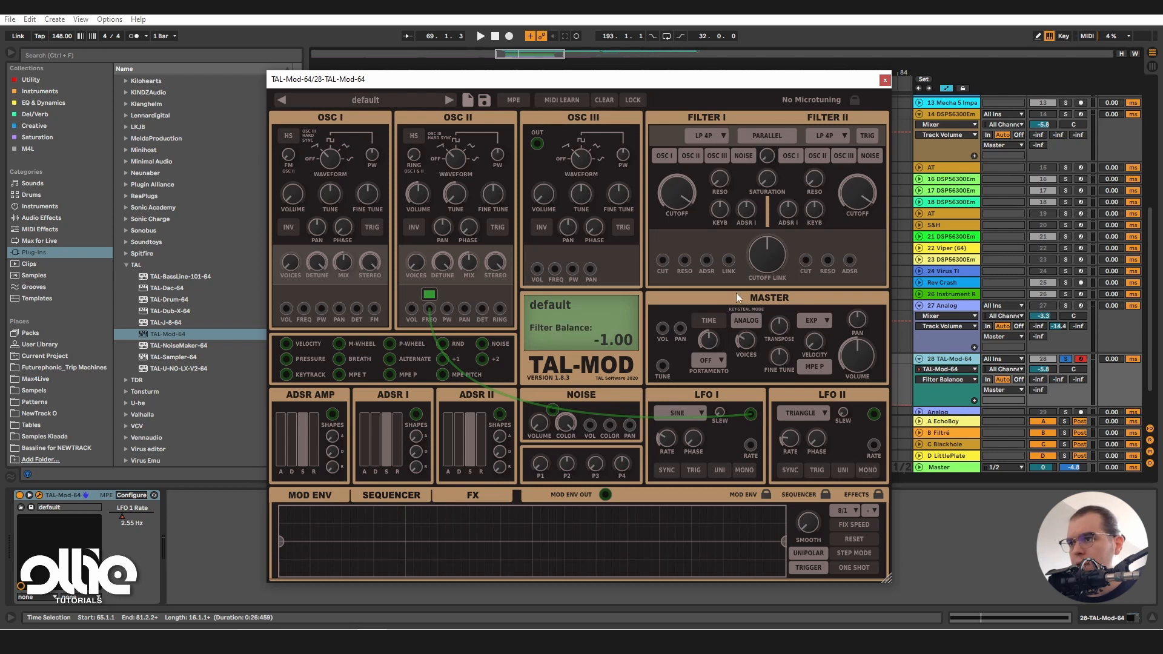
click(703, 134)
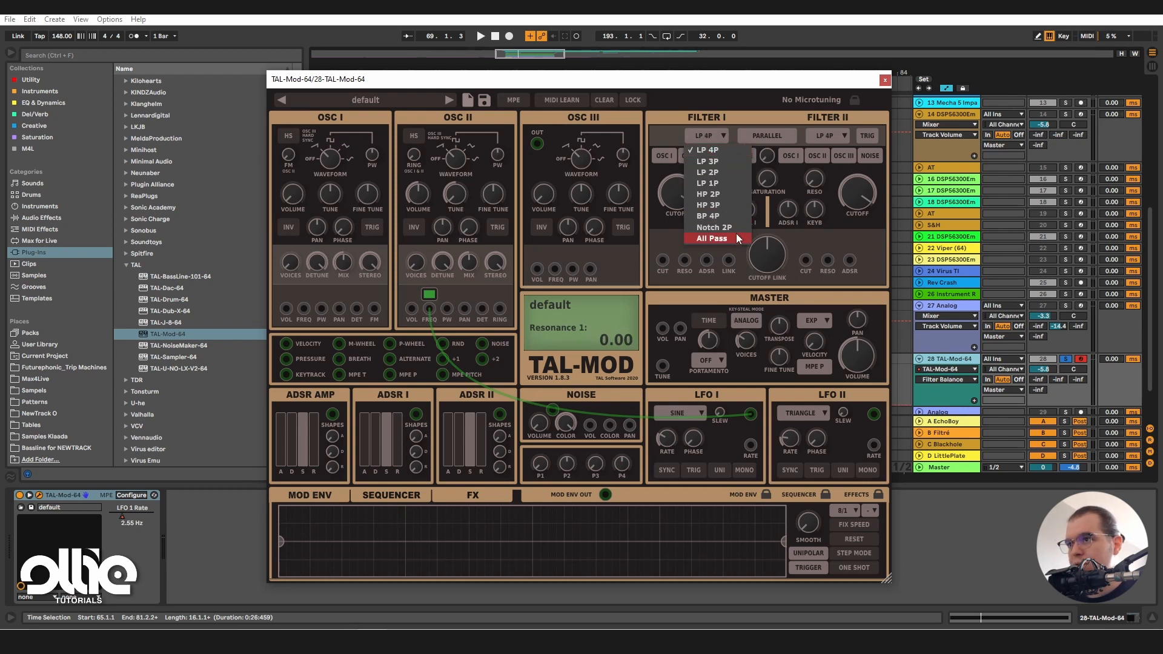
click(734, 216)
- Sweep the Filter I cutoff by ear during playback
drag(680, 188, 720, 166)
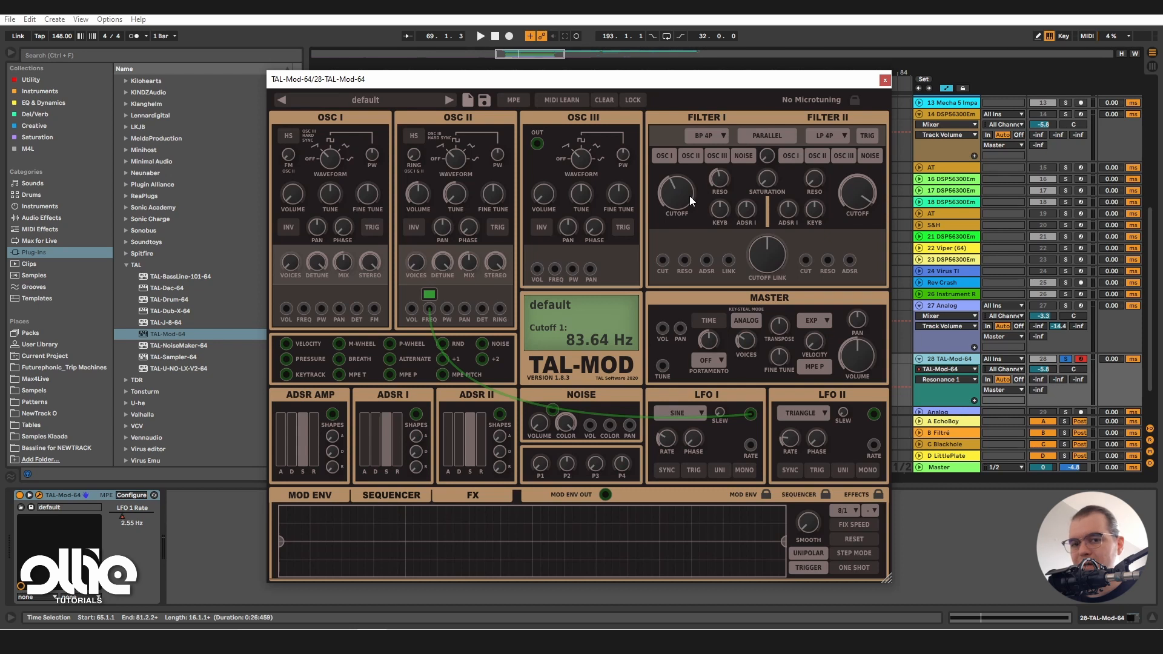
key(space)
drag(677, 195, 732, 142)
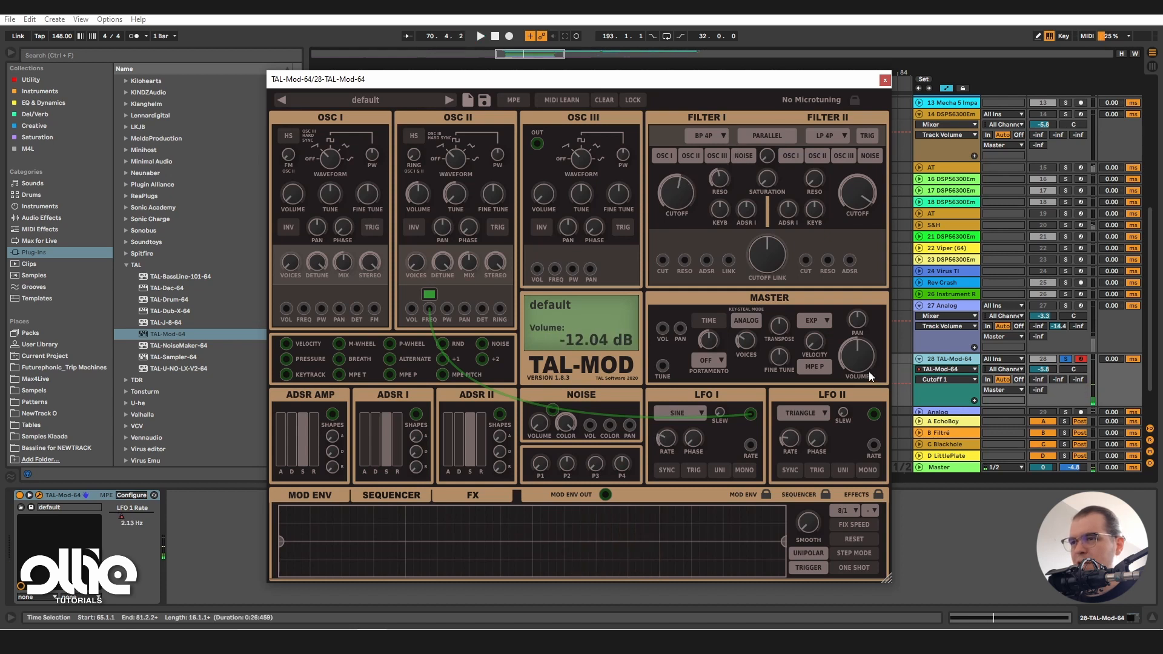
- Raise the synth's master volume and set the TAL-Mod-64 track's B-Filtré send to -15.6 dB
drag(863, 355, 876, 343)
key(space)
mouse_move(688, 184)
mouse_down()
mouse_move(669, 209)
mouse_move(698, 151)
mouse_move(694, 188)
mouse_move(703, 151)
mouse_move(704, 185)
mouse_move(695, 195)
mouse_move(714, 141)
mouse_move(704, 216)
mouse_move(714, 154)
mouse_move(697, 197)
mouse_move(703, 182)
mouse_up()
drag(1058, 382, 1059, 376)
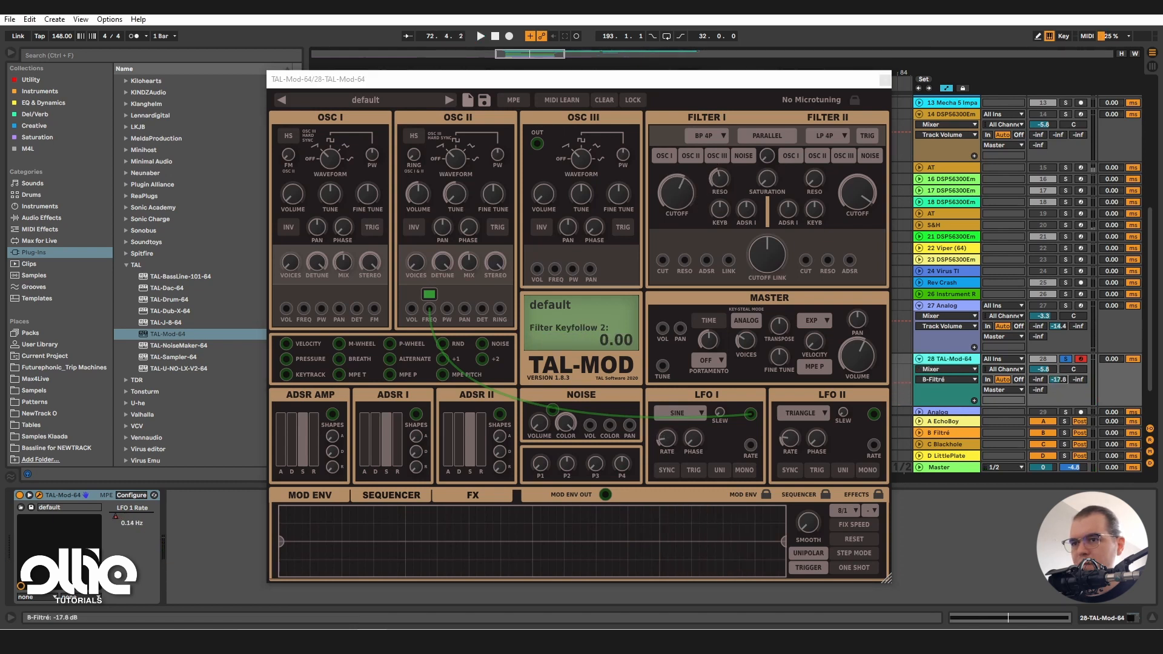
- Enable TRIG on LFO I and audition a sweep of the Filter I cutoff during playback
click(688, 194)
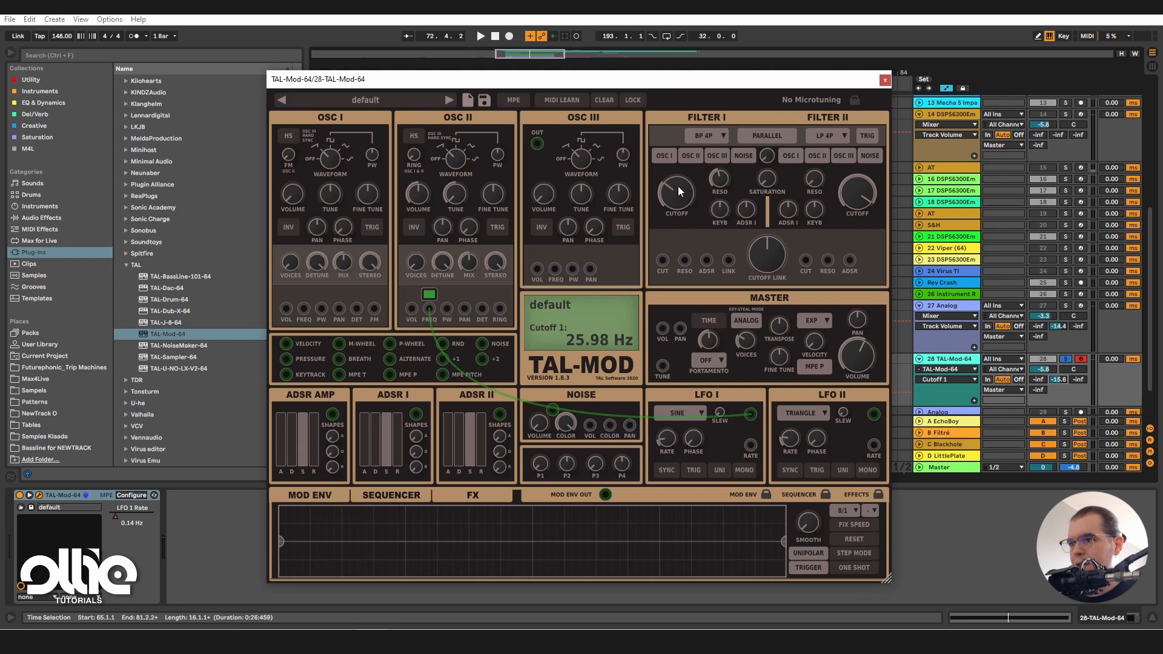
click(692, 471)
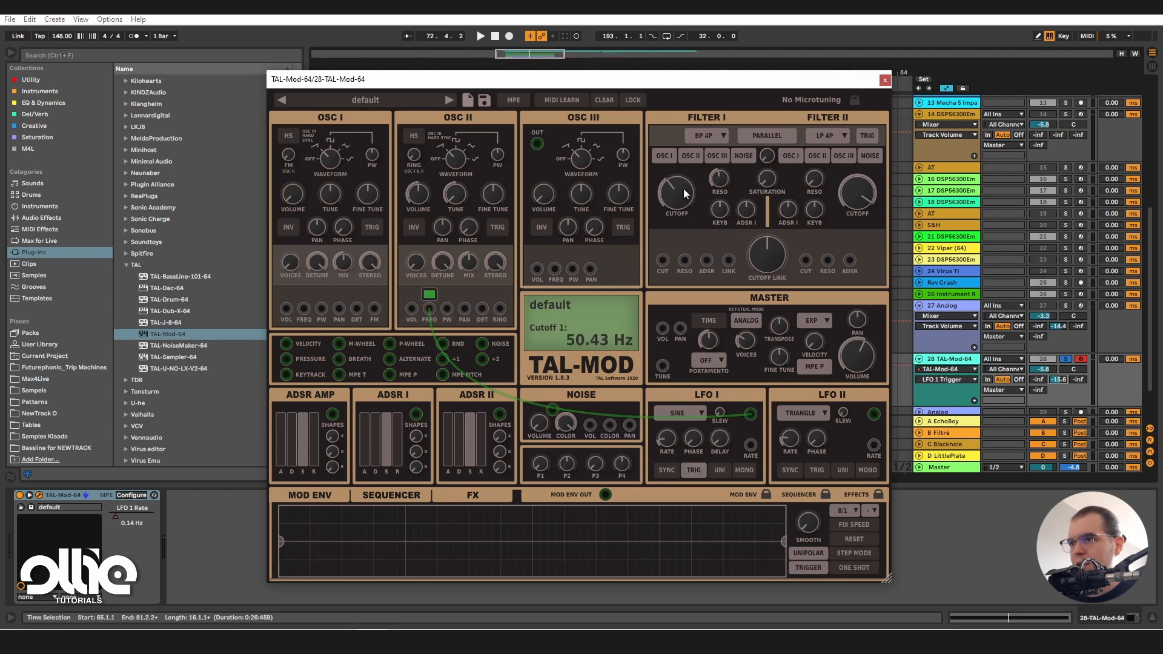
drag(683, 188, 671, 187)
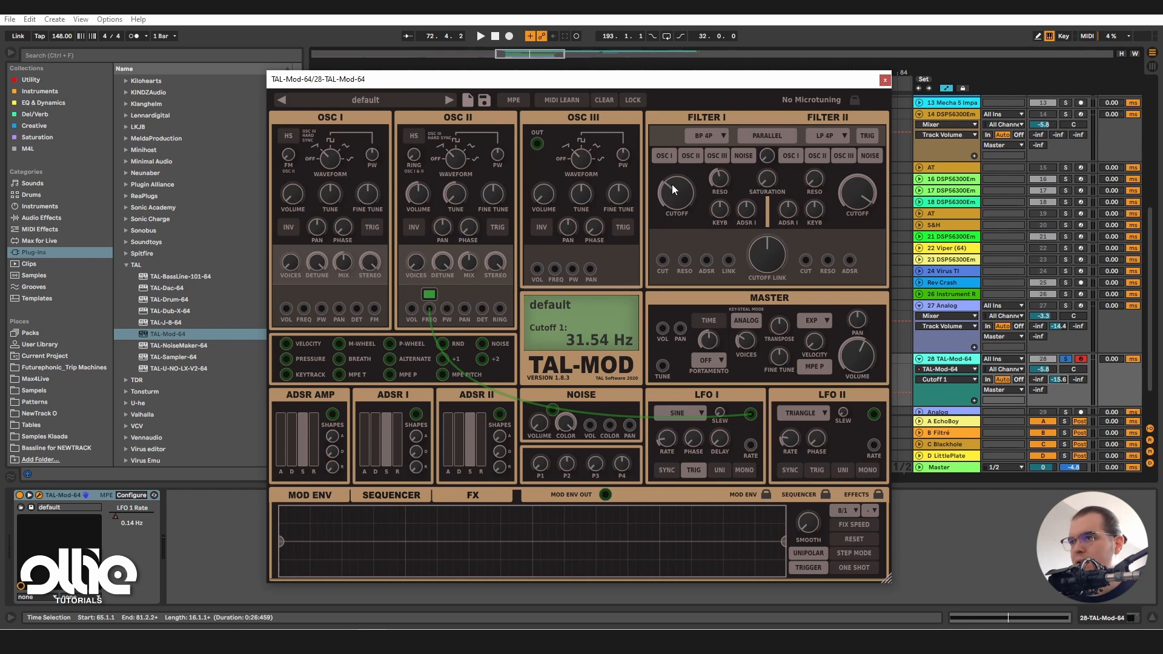
drag(671, 184, 710, 177)
key(space)
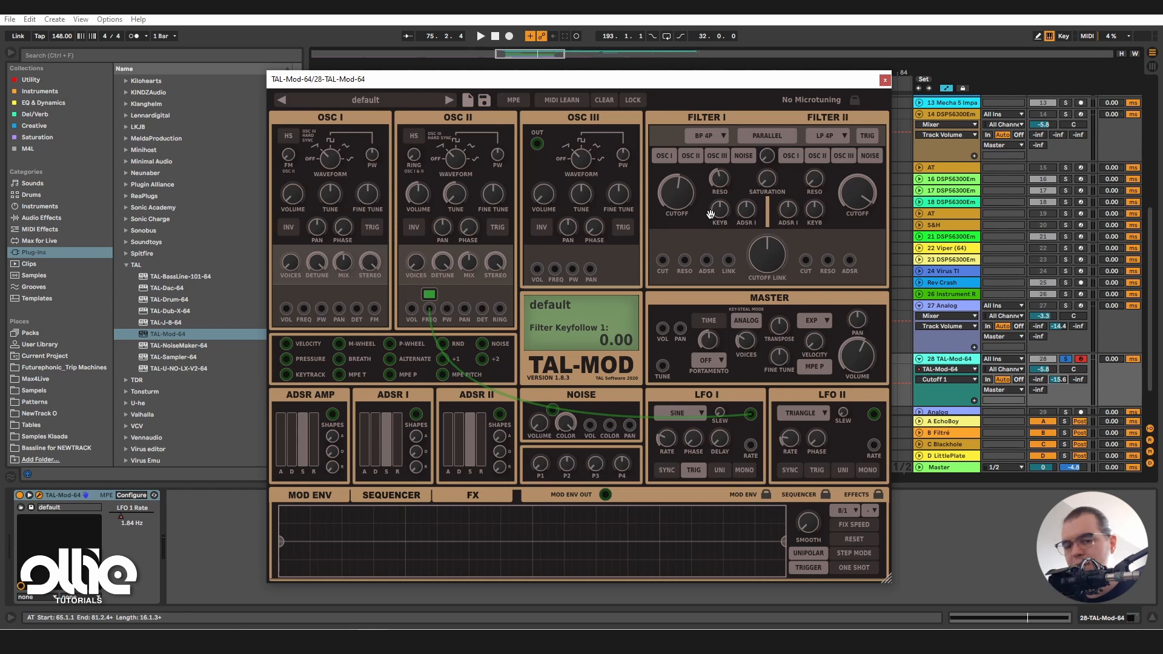
- Turn off parallel filter routing, setting Filter I to HP 2P with a 208.40 Hz cutoff and Filter II to LP 2P
drag(673, 204, 673, 210)
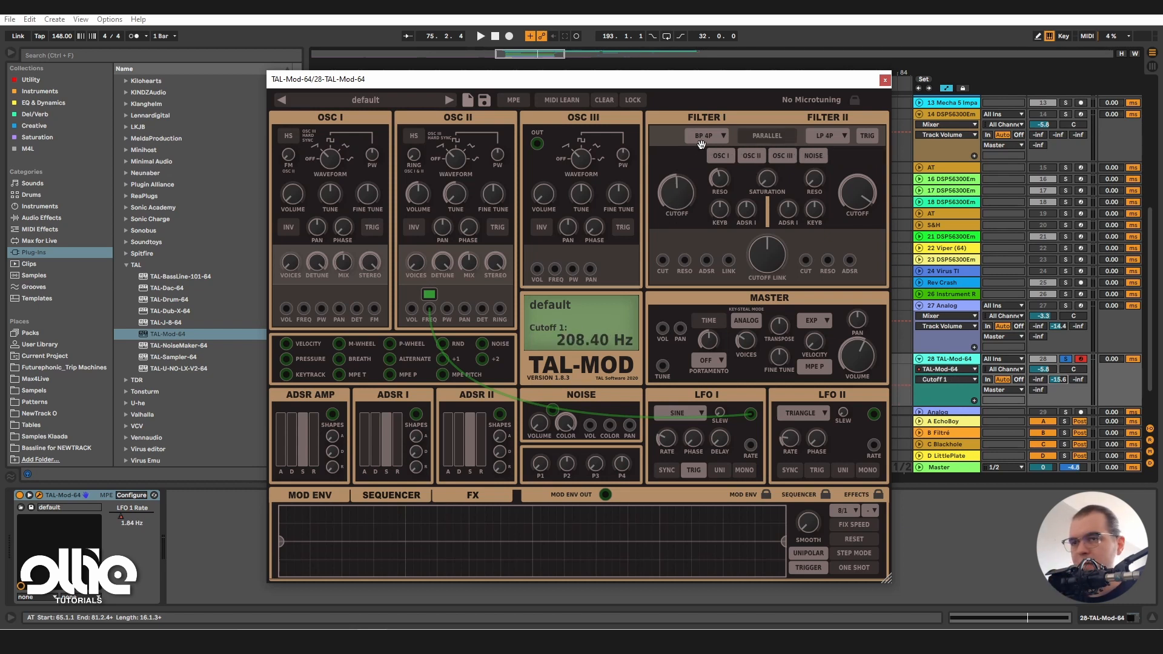
click(723, 136)
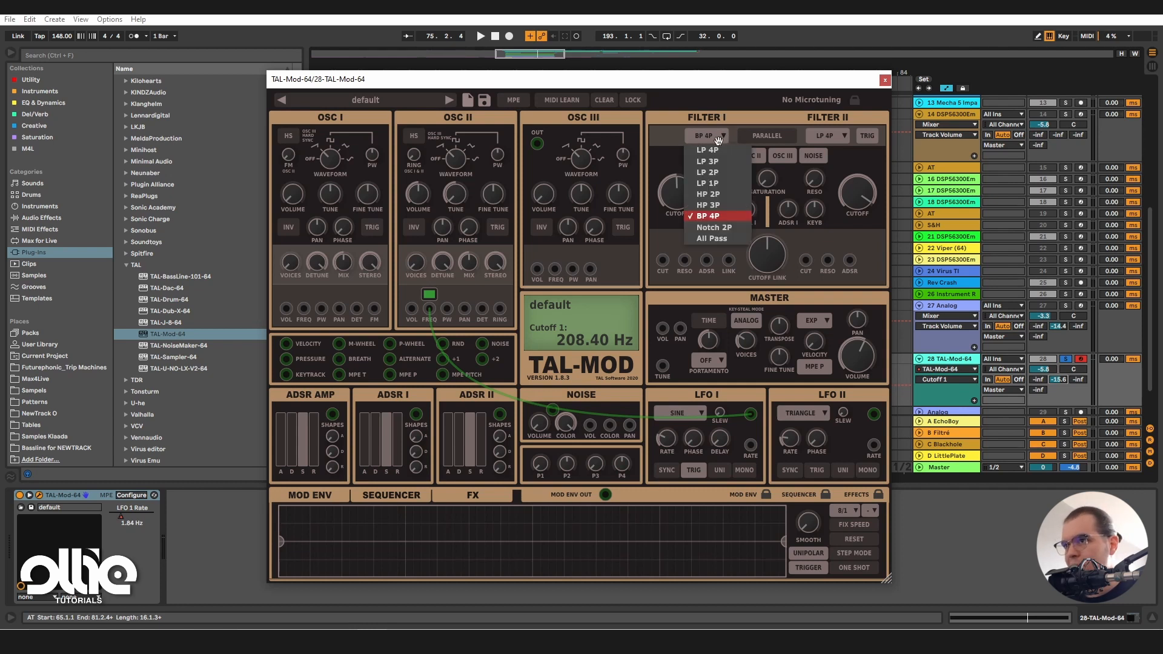
click(726, 194)
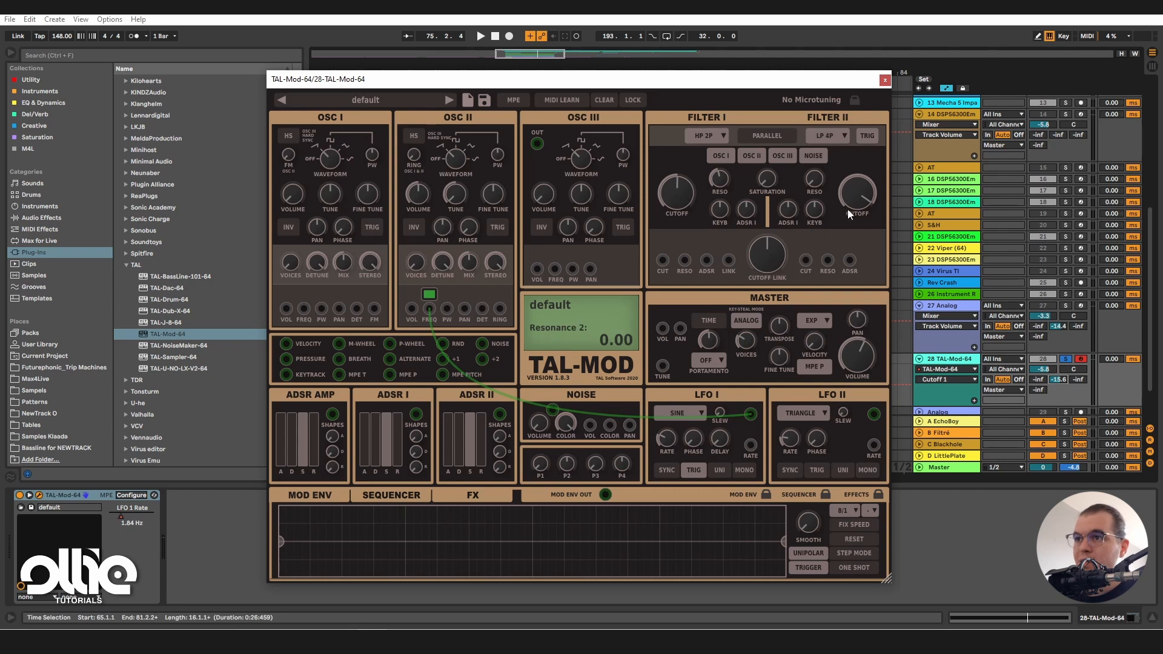
click(829, 135)
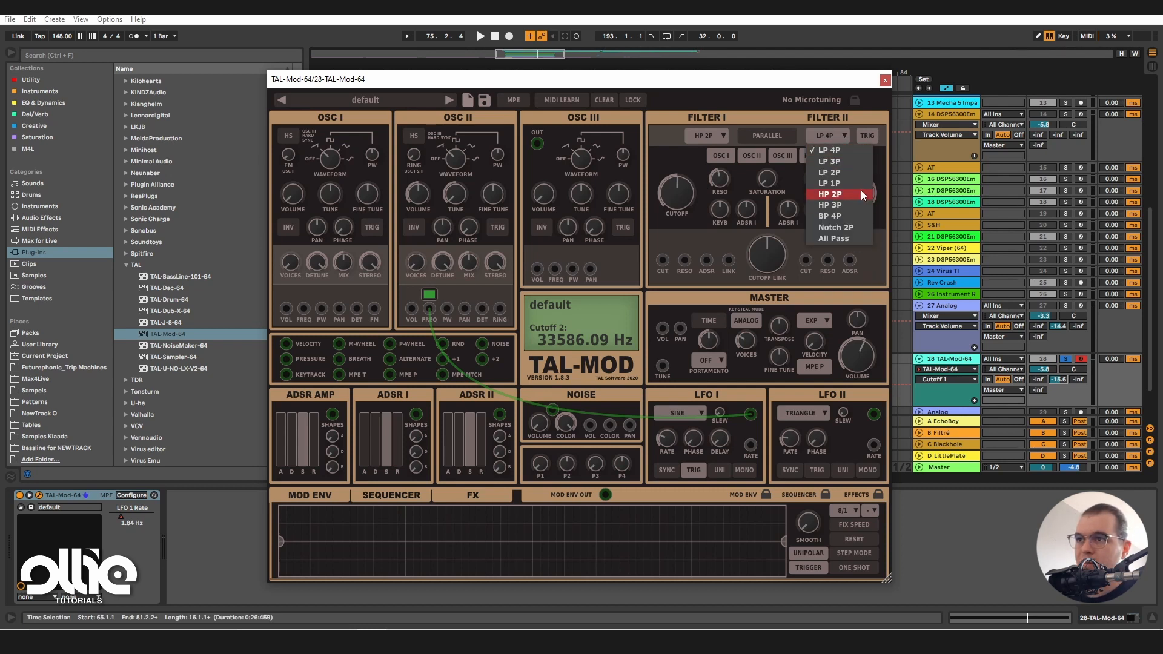
click(854, 171)
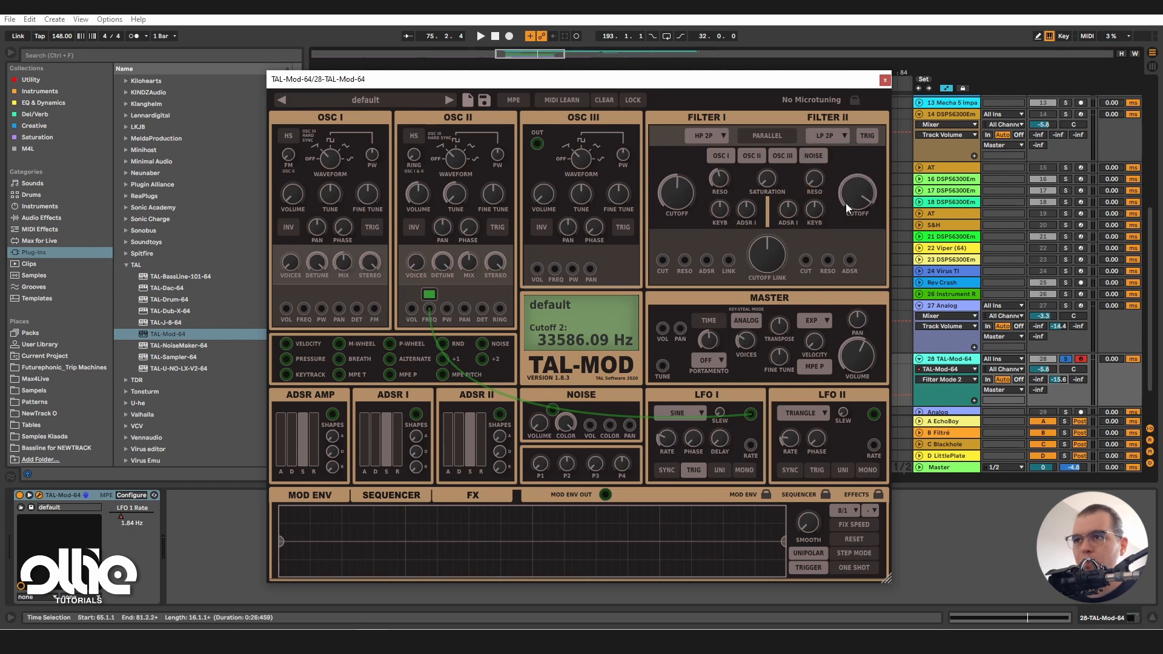
- Lower the Filter II cutoff to about 348 Hz and set the Filter I resonance to 0.57
drag(845, 230, 844, 233)
drag(853, 194, 871, 193)
drag(720, 178, 744, 162)
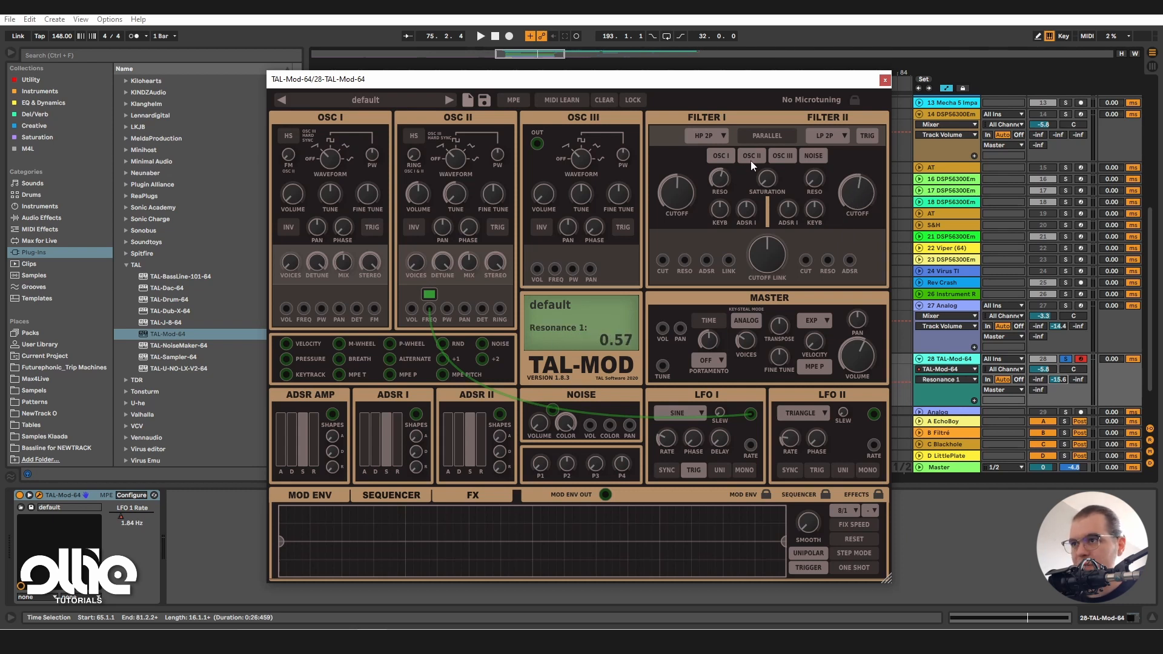
click(687, 195)
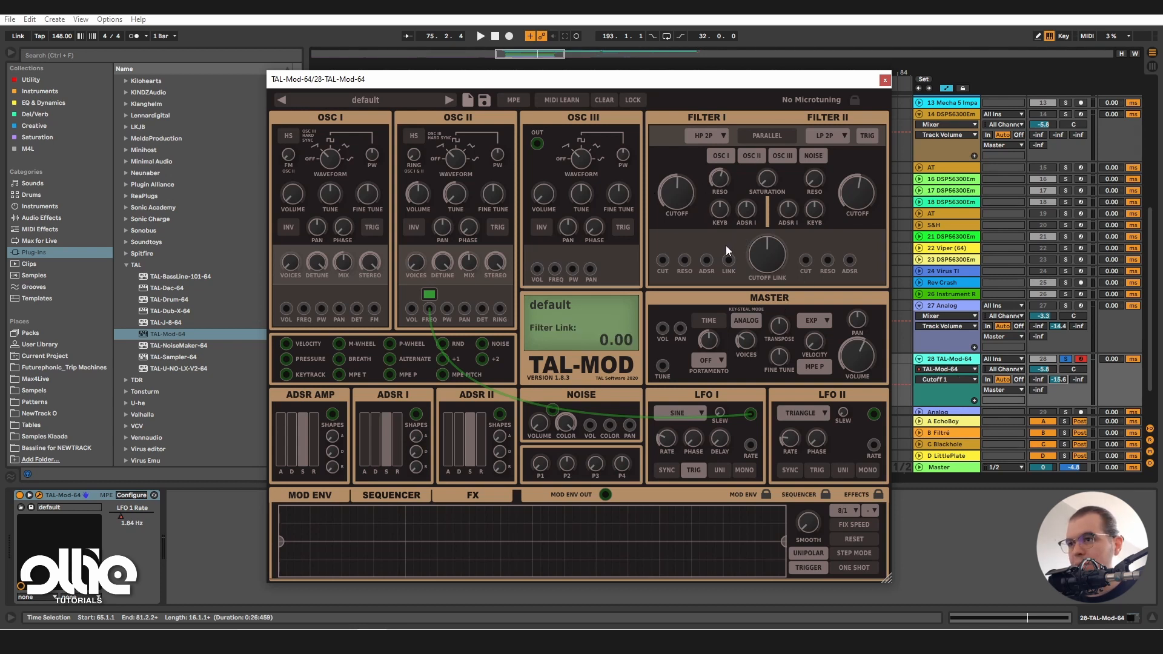
- Sweep the filter cutoff link during playback to audition both filters moving together, ending at 0.00
drag(759, 249, 774, 248)
scroll(772, 251, up, 2)
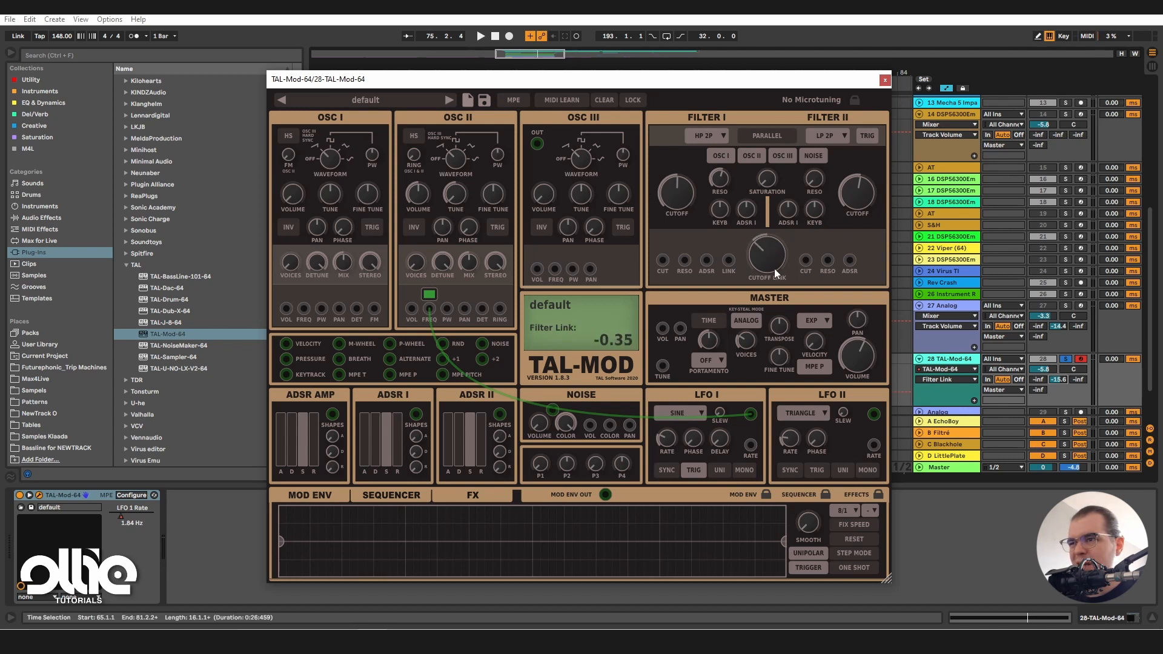
key(space)
drag(774, 258, 827, 246)
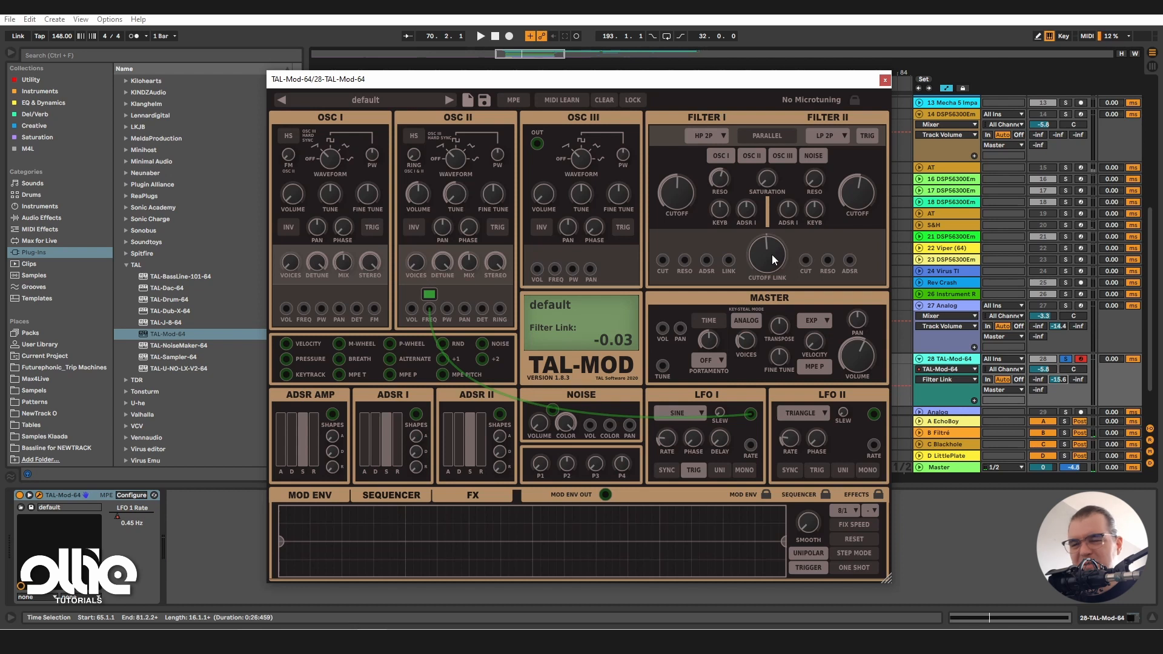
drag(771, 254, 799, 241)
key(space)
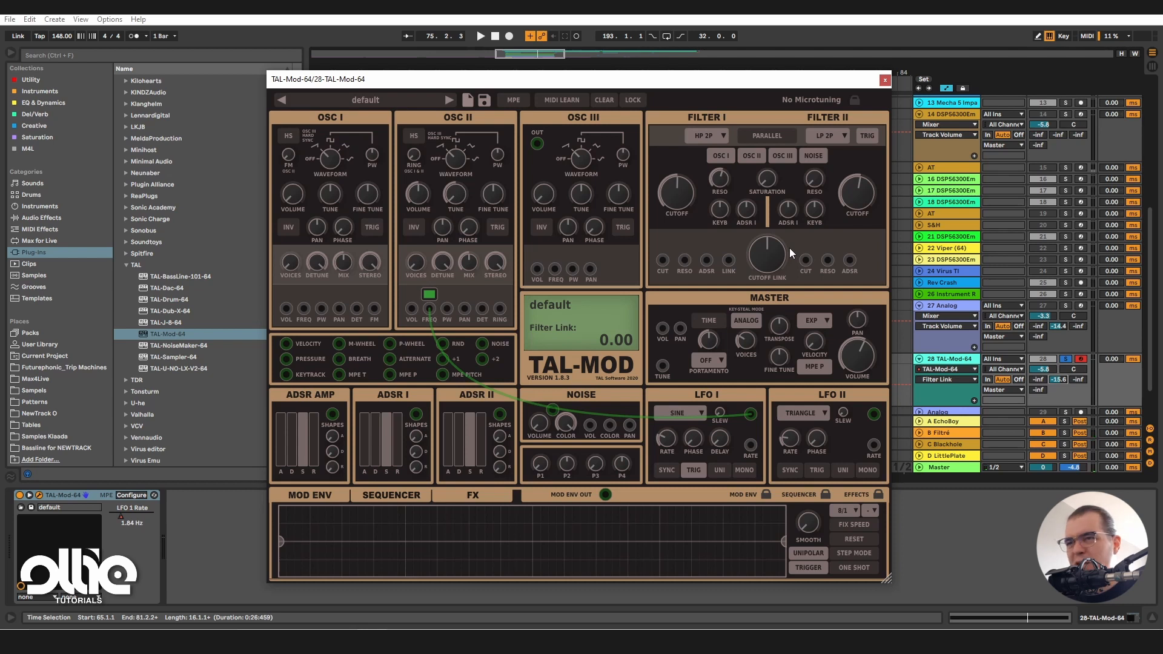
- Try Filter II as LP 4P and audition it while moving the cutoff link
click(834, 137)
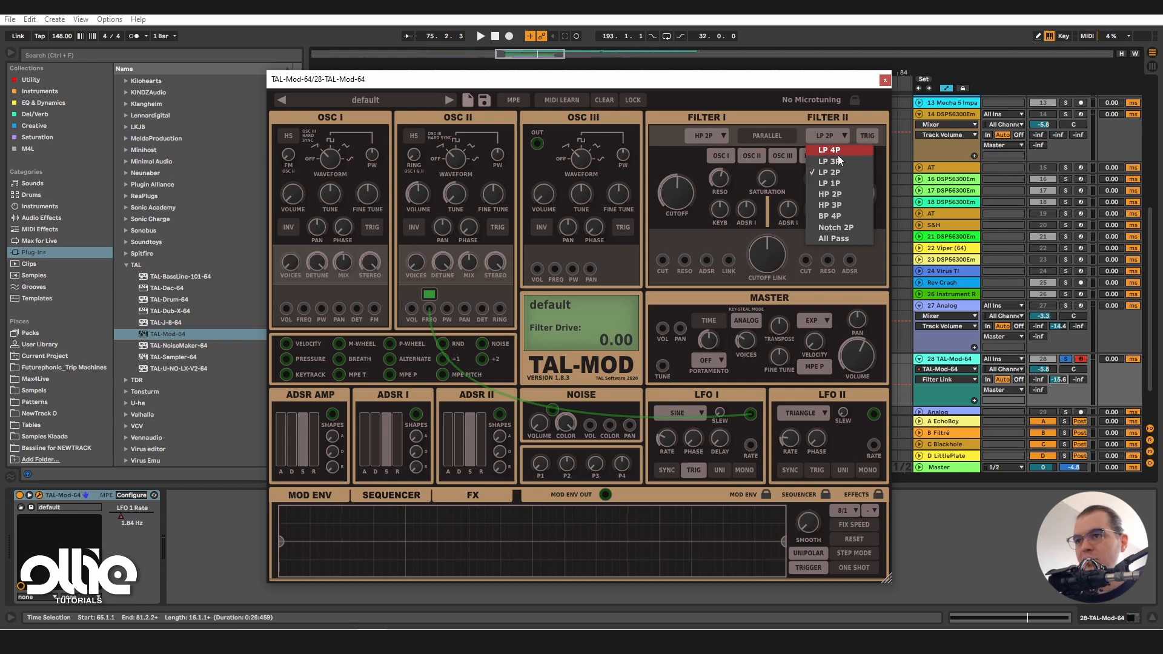
click(833, 151)
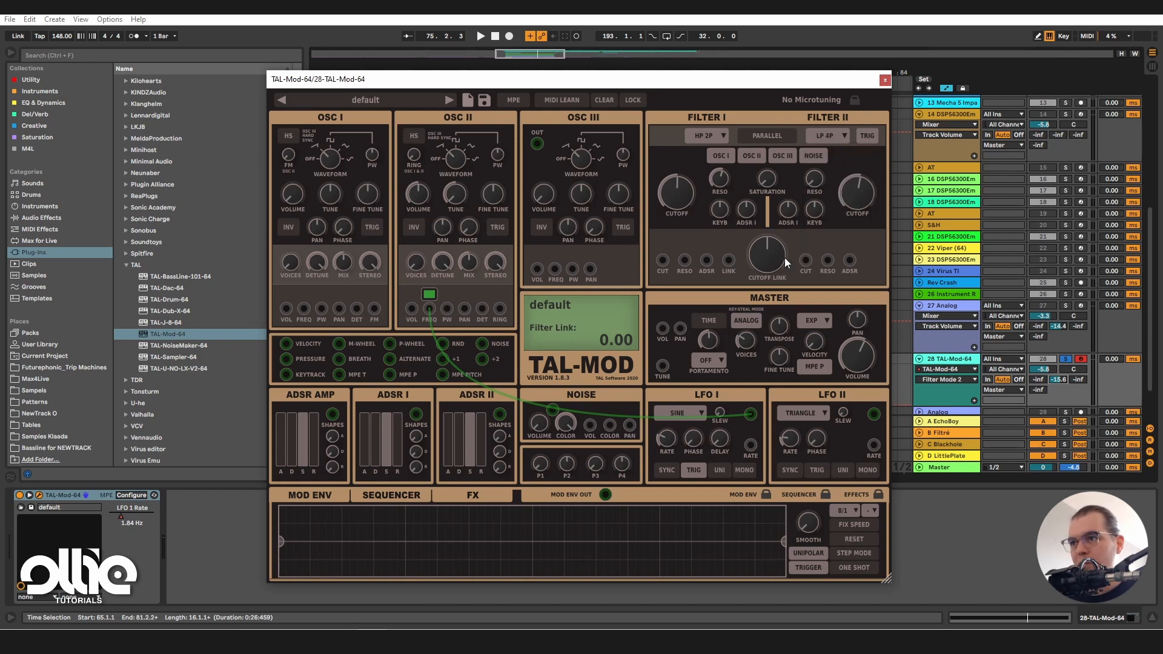
key(space)
mouse_move(770, 255)
mouse_down()
mouse_move(790, 234)
mouse_move(786, 264)
mouse_move(791, 232)
mouse_move(788, 267)
mouse_move(796, 234)
mouse_move(793, 259)
mouse_move(794, 238)
mouse_move(771, 253)
mouse_up()
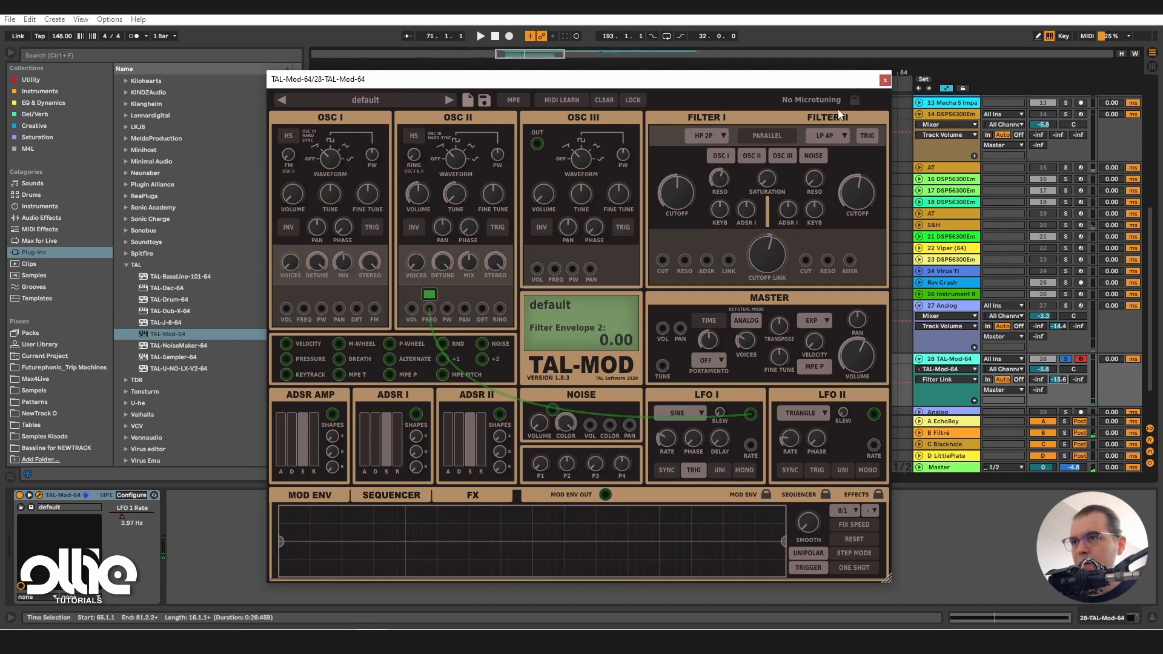
- Set Filter II to LP 1P and sweep the cutoff link during playback, ending at 0.20
click(833, 132)
click(854, 182)
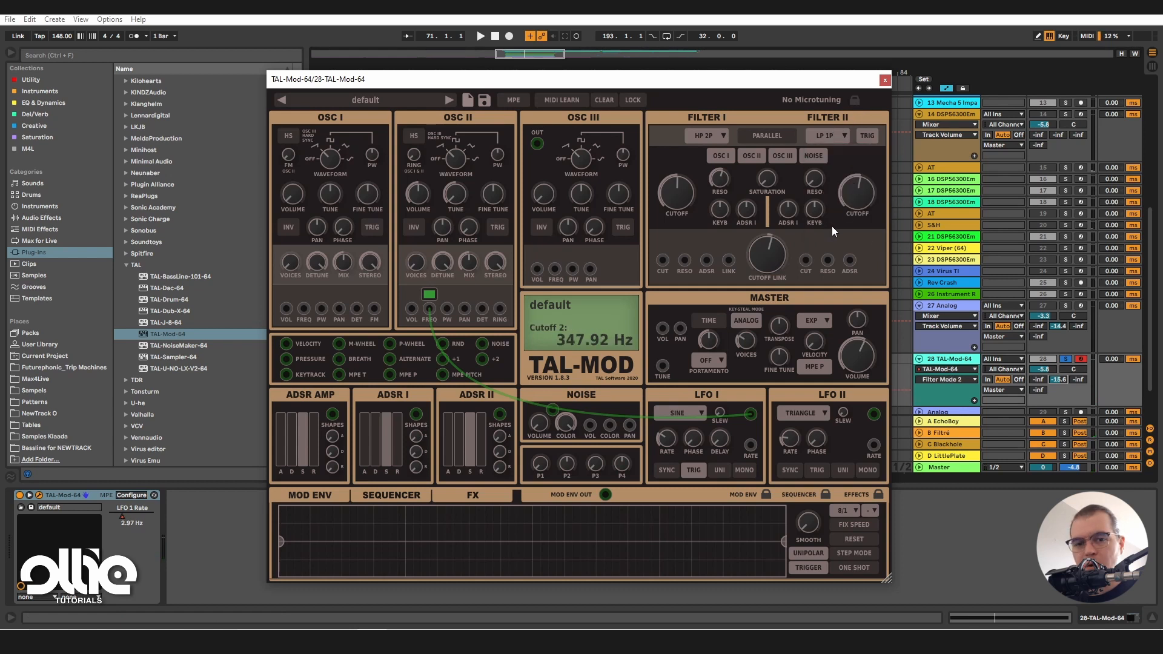
drag(767, 255, 794, 216)
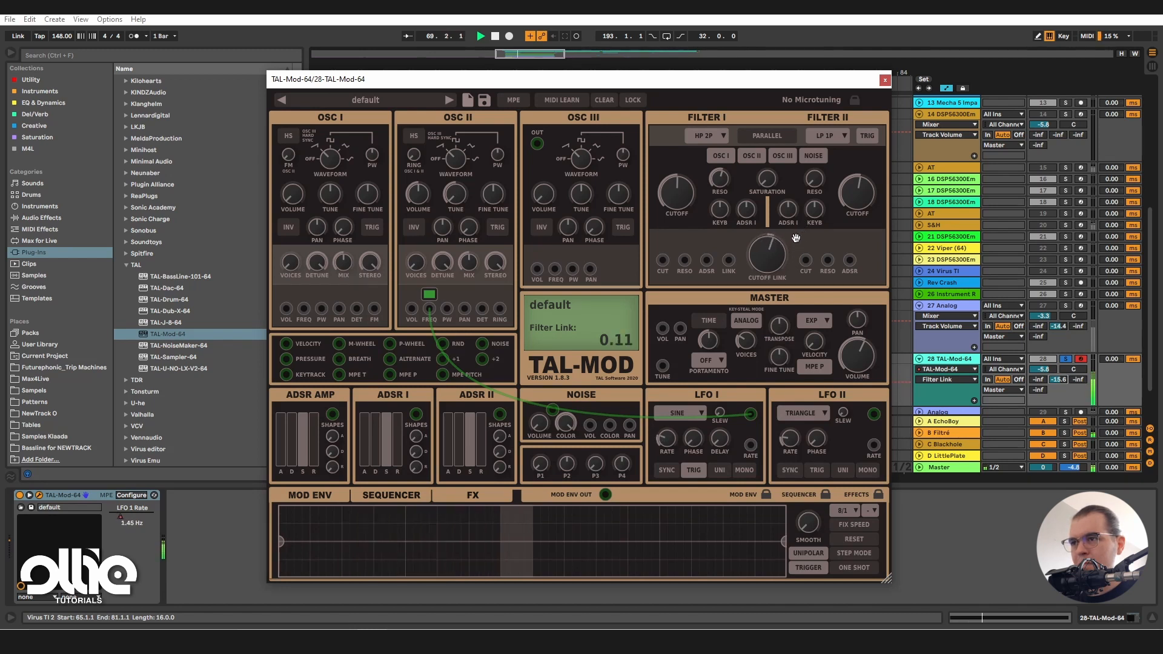
key(space)
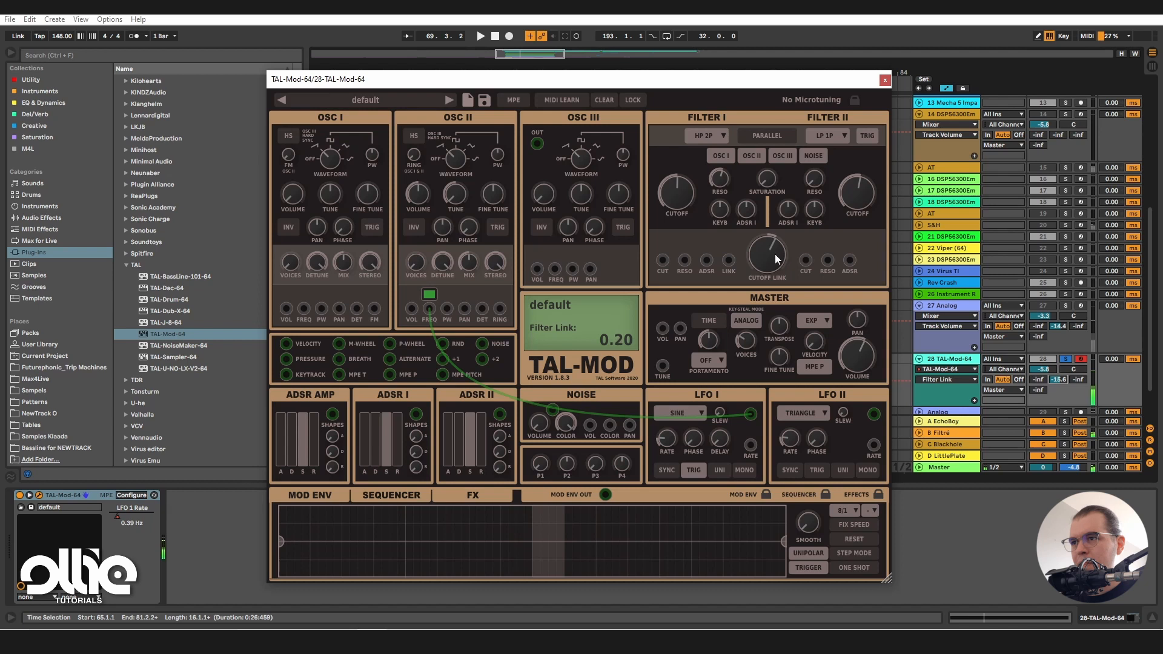
- Set Filter II to LP 2P, leaving Filter I on HP 2P, and close the TAL-Mod-64 window
click(828, 136)
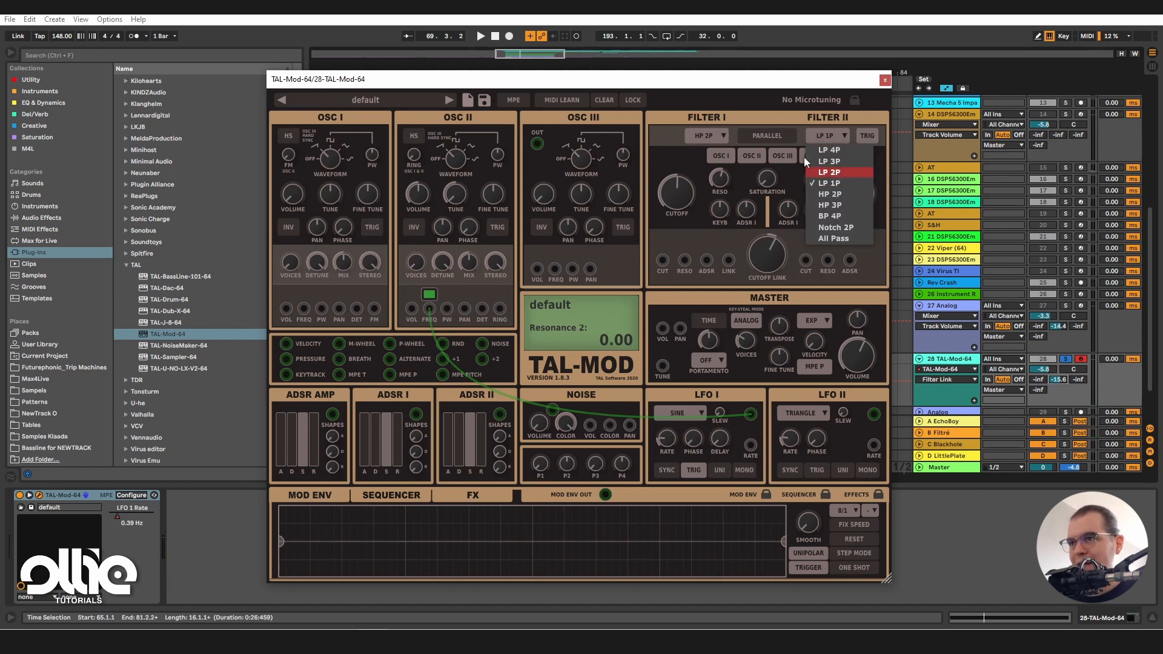
click(701, 134)
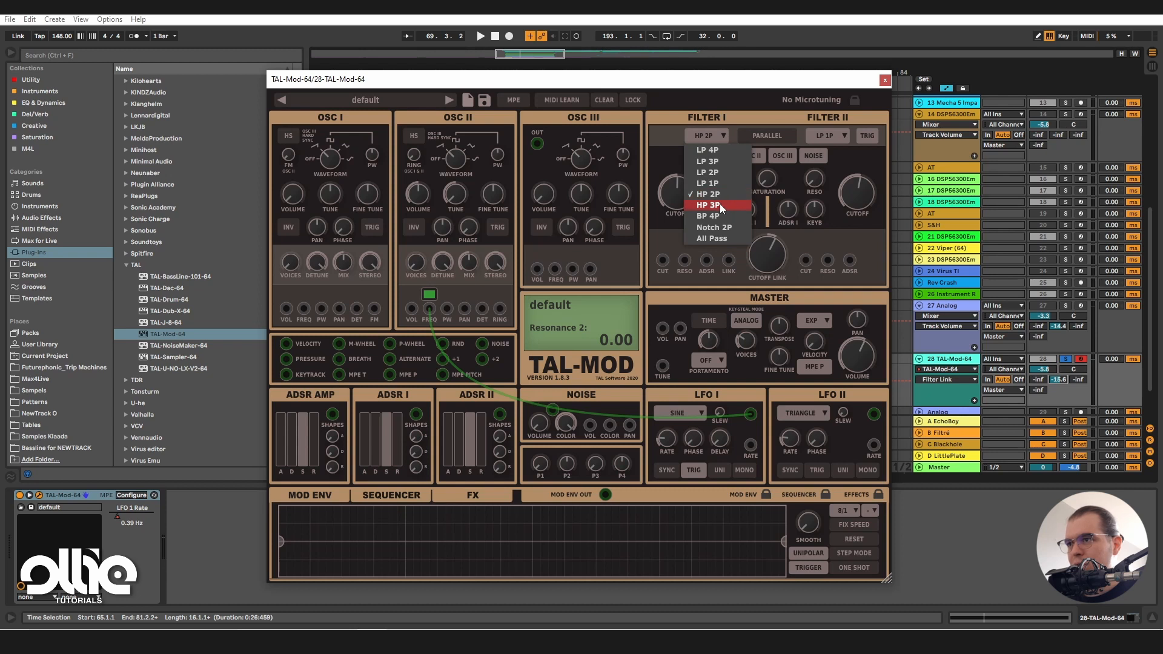
click(841, 136)
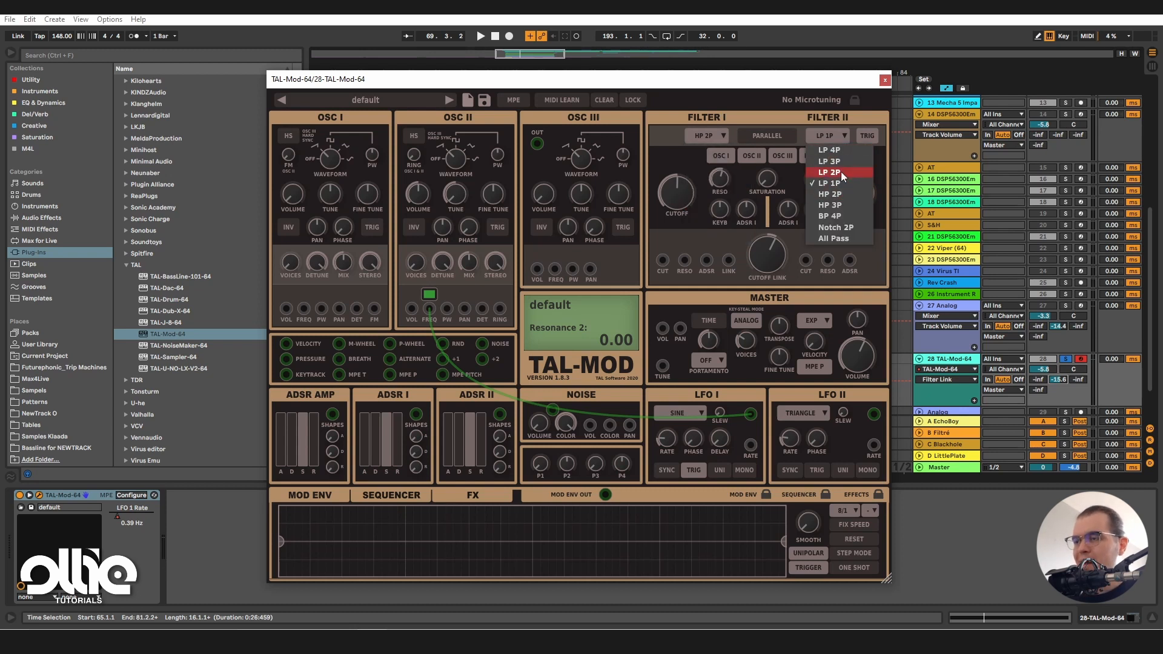
click(838, 172)
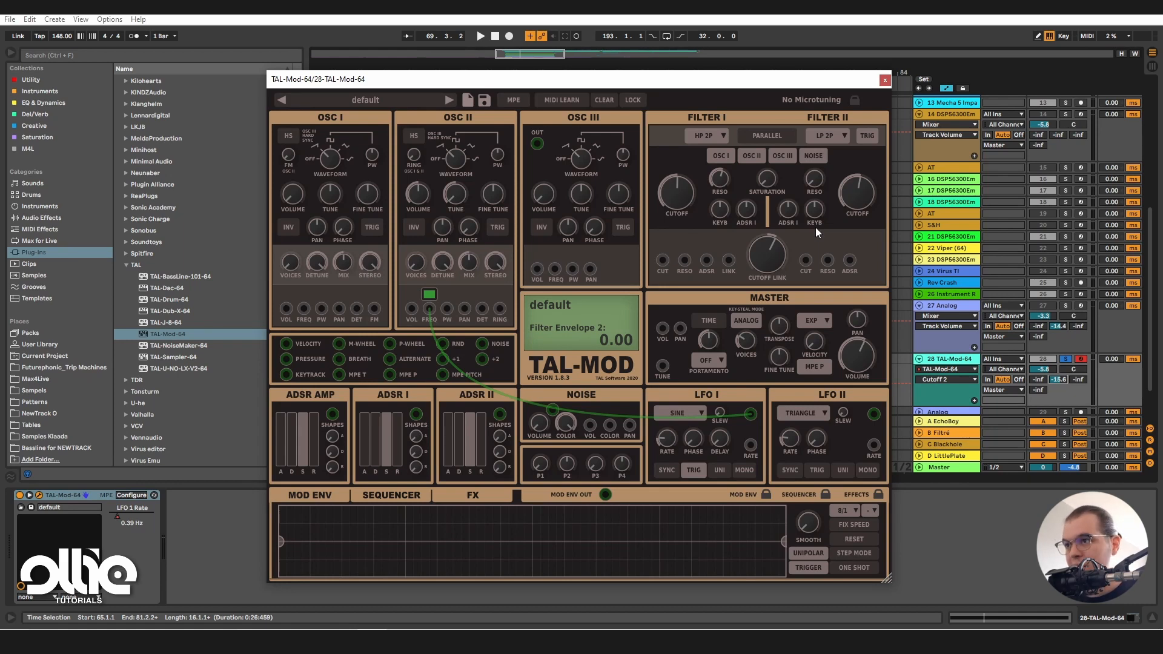
click(885, 79)
- Insert a new MIDI track directly below the TAL-Mod-64 track
scroll(673, 345, down, 1)
scroll(673, 345, down, 1)
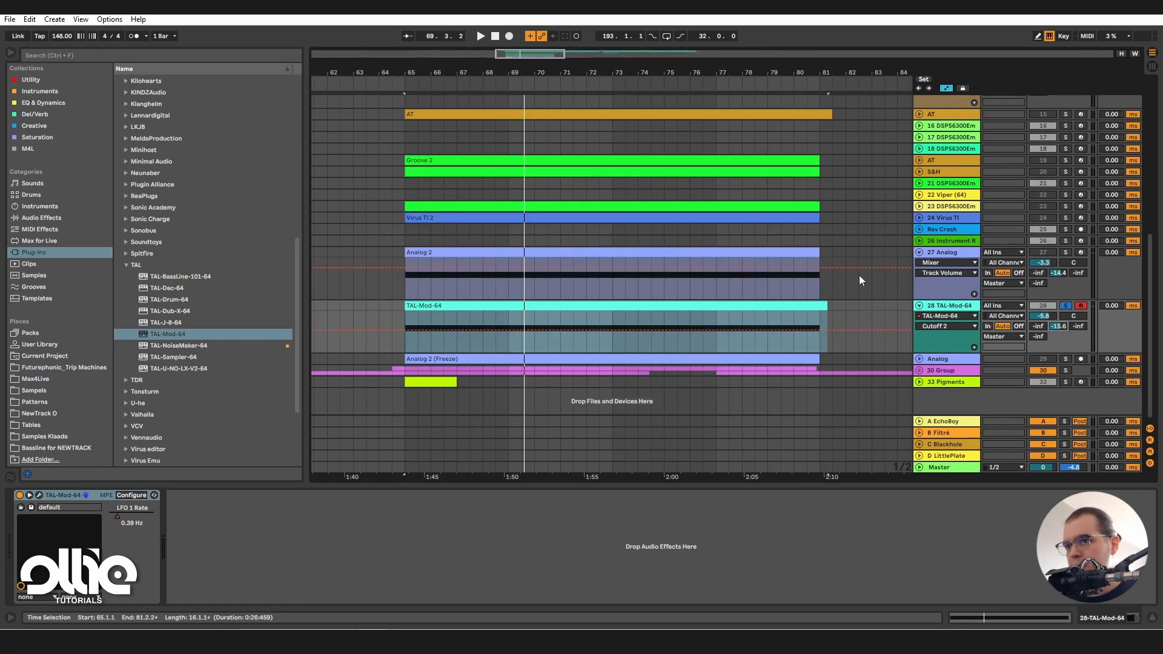
right_click(950, 306)
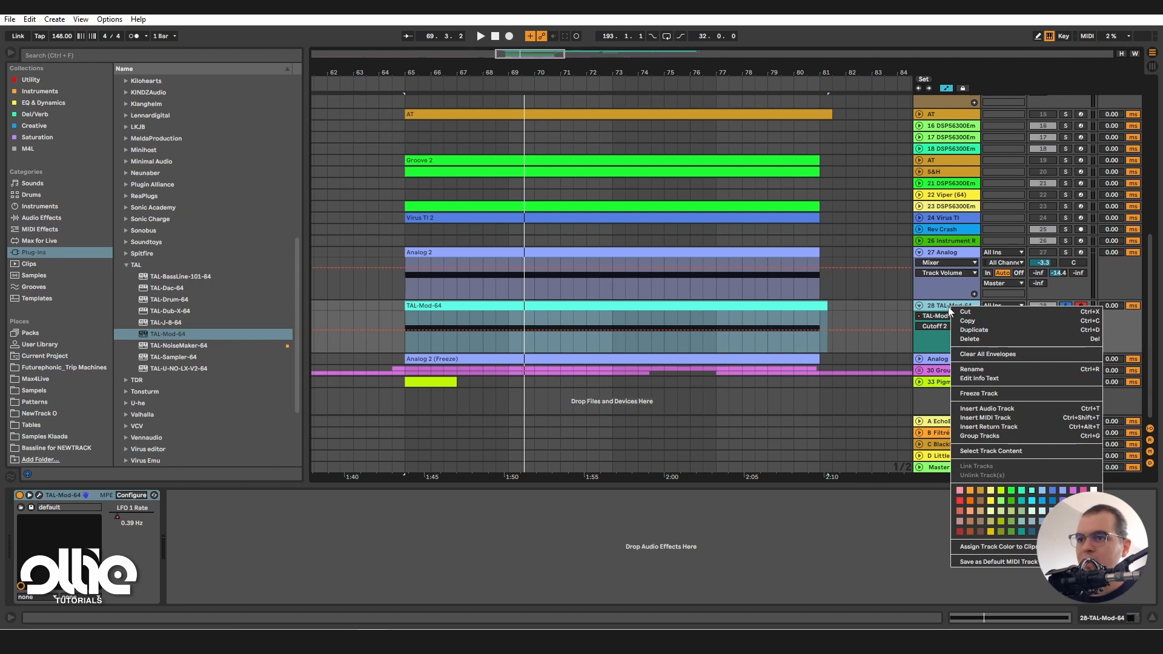
right_click(949, 307)
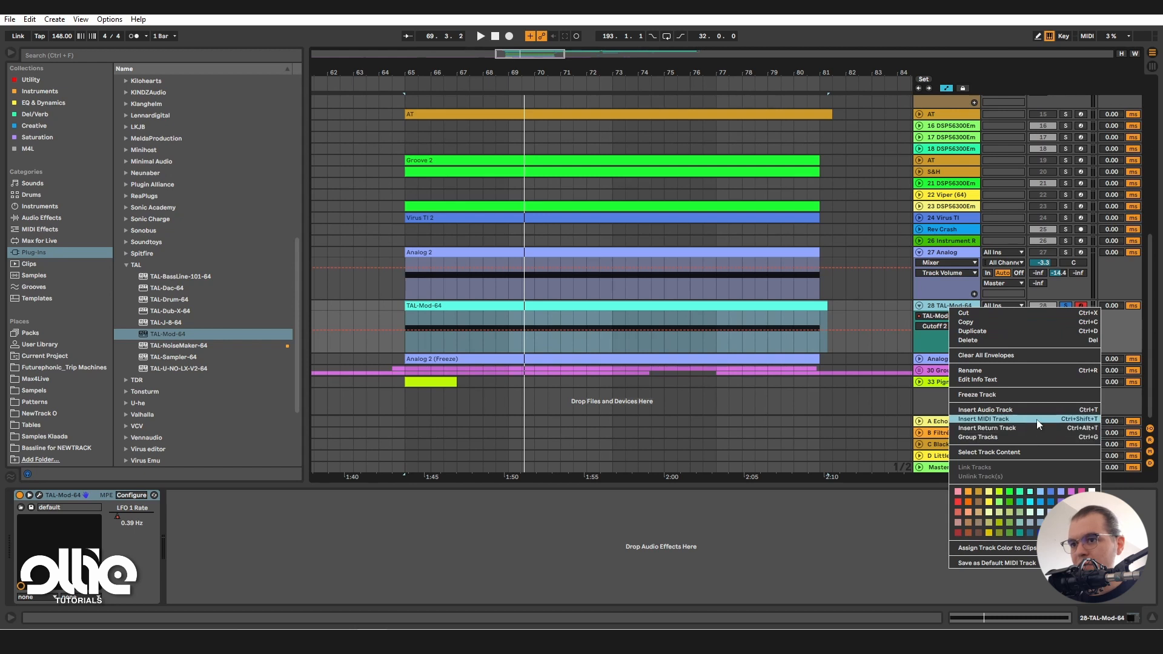
click(852, 408)
key(ctrl+shift+t)
- Copy the TAL-Mod-64 clip onto the new MIDI track at bar 65 and trim its end to bar 81
scroll(573, 300, down, 1)
click(456, 257)
key(ctrl+c)
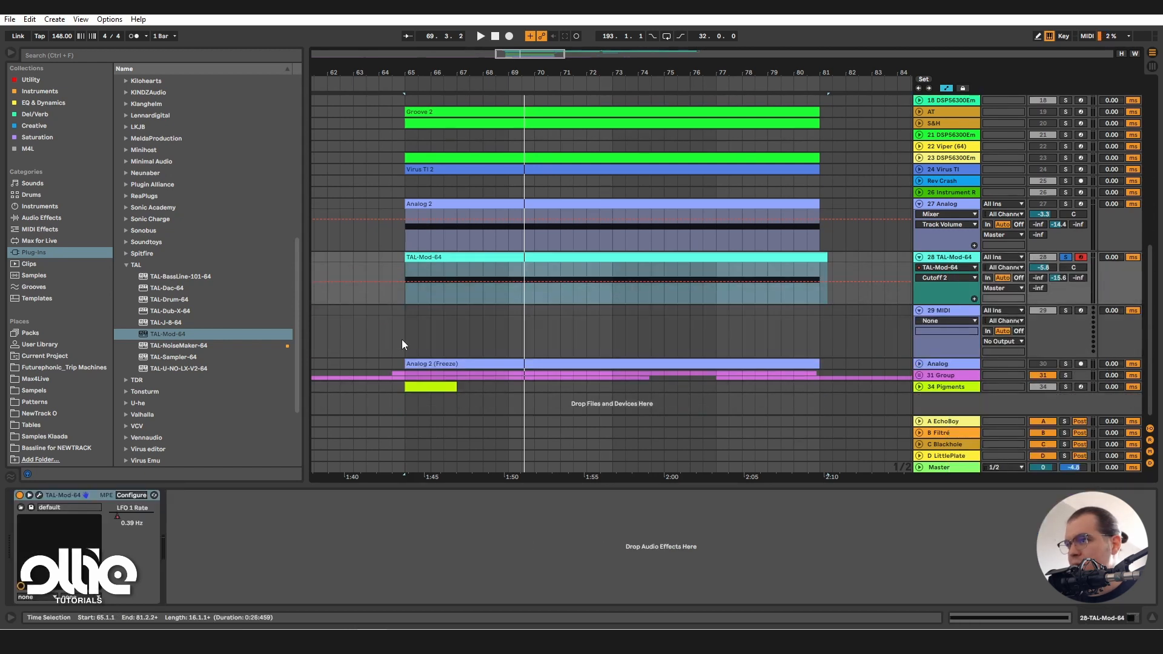
click(403, 341)
key(ctrl+v)
drag(827, 315, 819, 315)
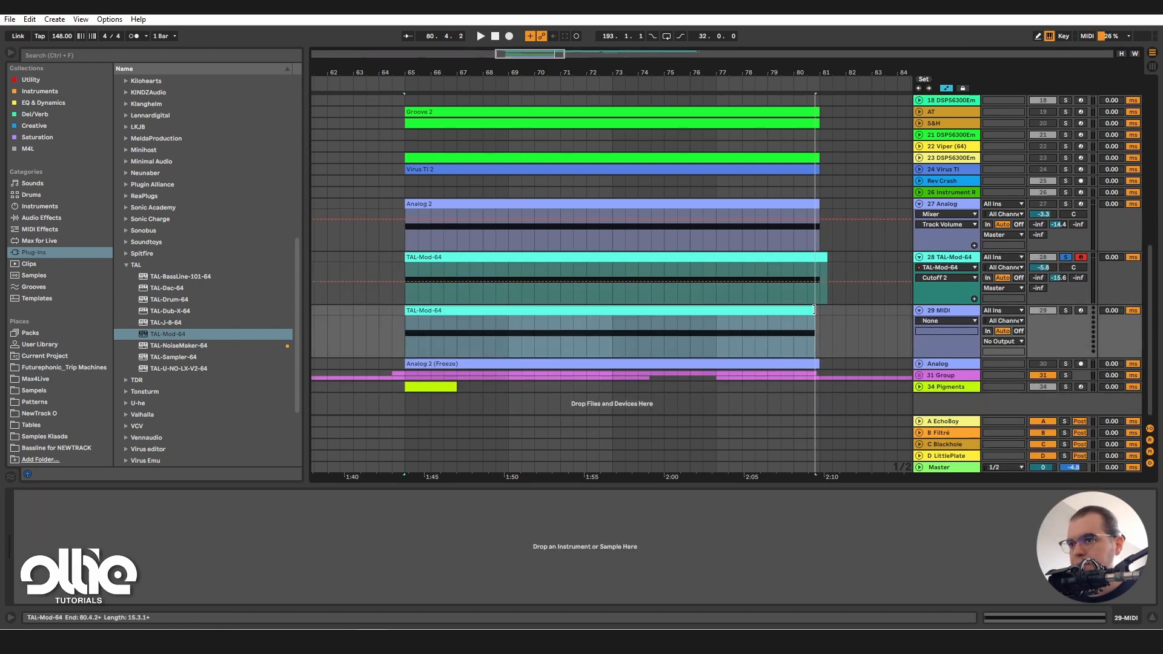
- Load TAL-NoiseMaker-64 onto the new MIDI track and position its window clear of the device area
click(940, 311)
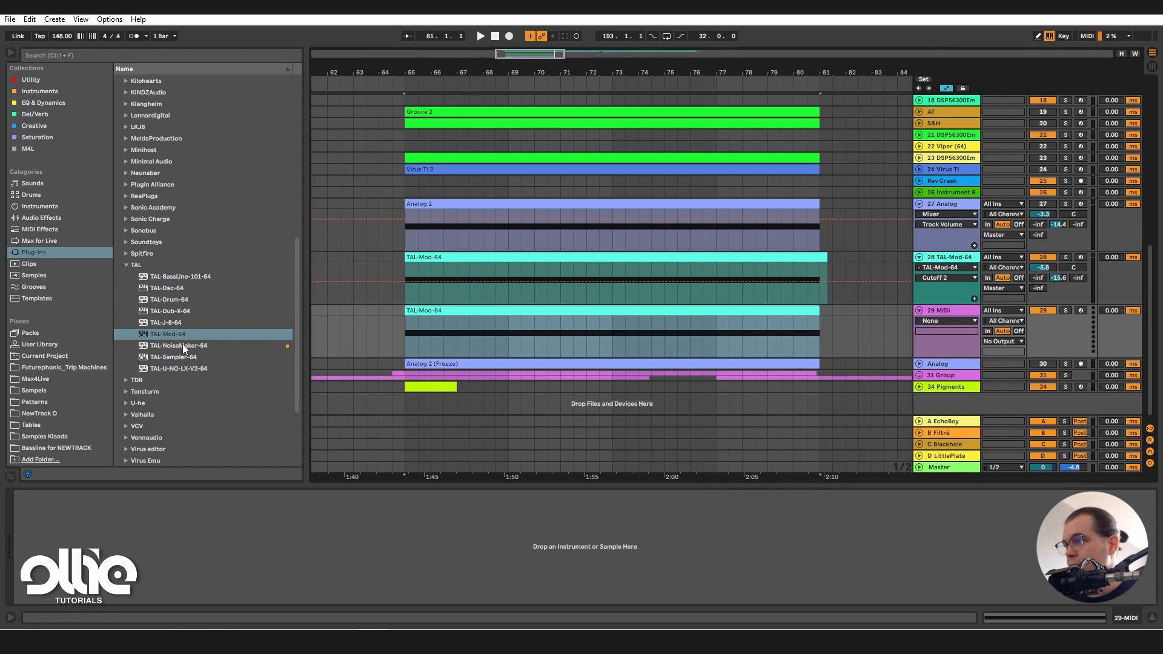
double_click(183, 345)
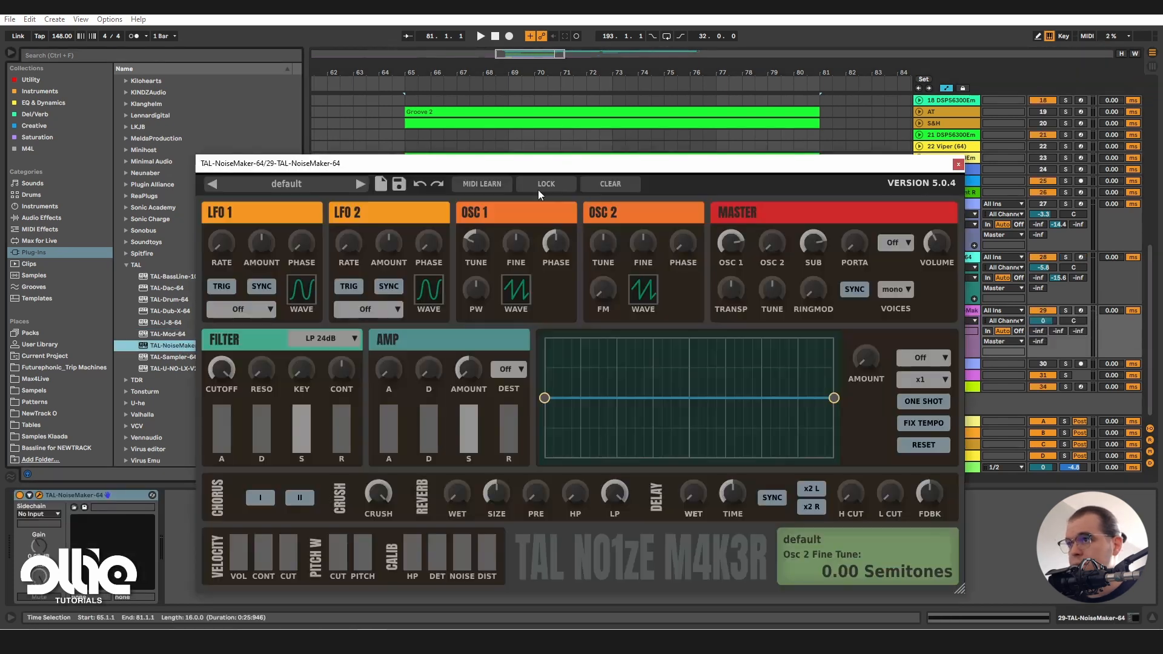
drag(591, 164, 593, 126)
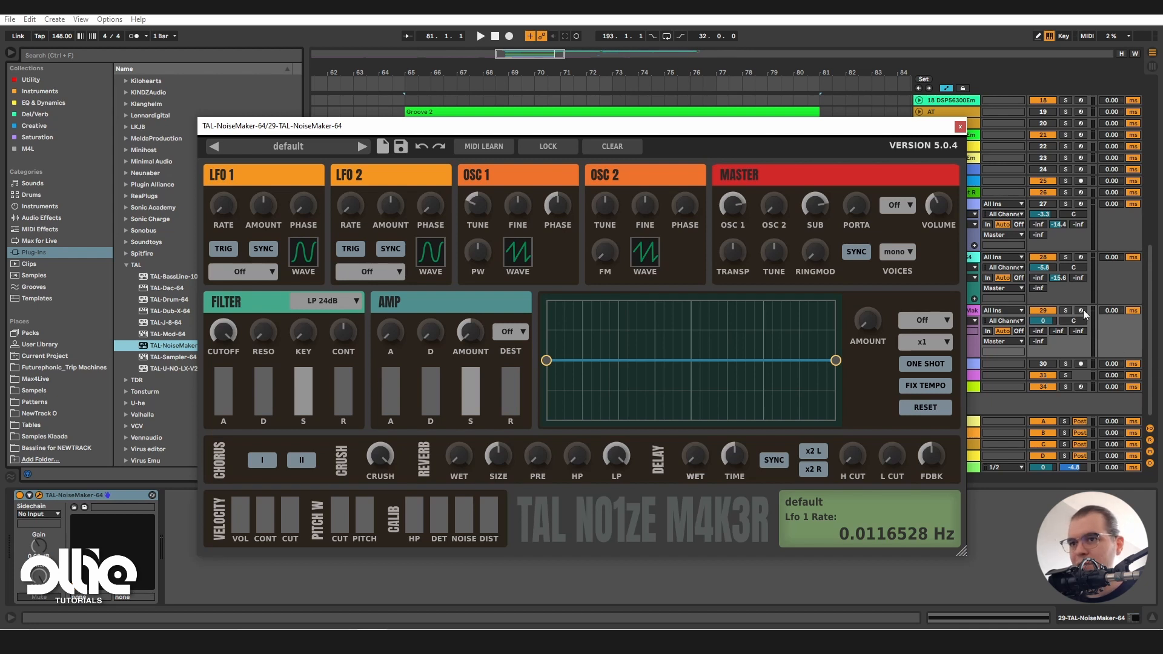
- Solo the NoiseMaker track, turn the sub oscillator fully down, tune Osc 1 to -24 semitones and audition the sound
click(1065, 310)
key(space)
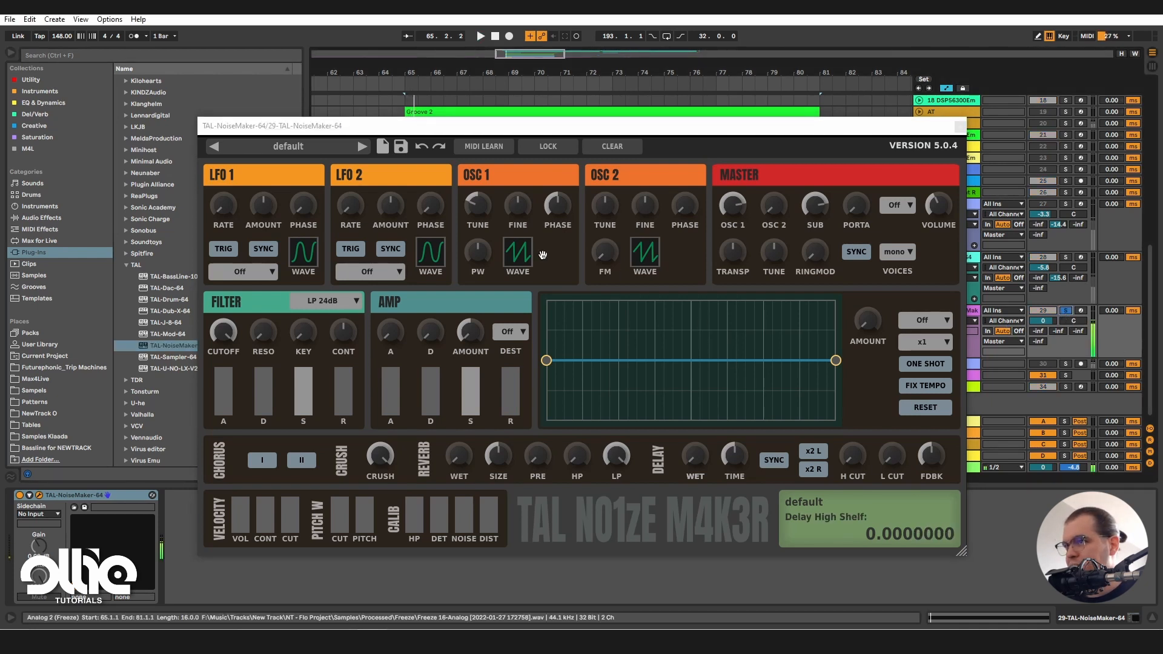
drag(813, 205, 811, 276)
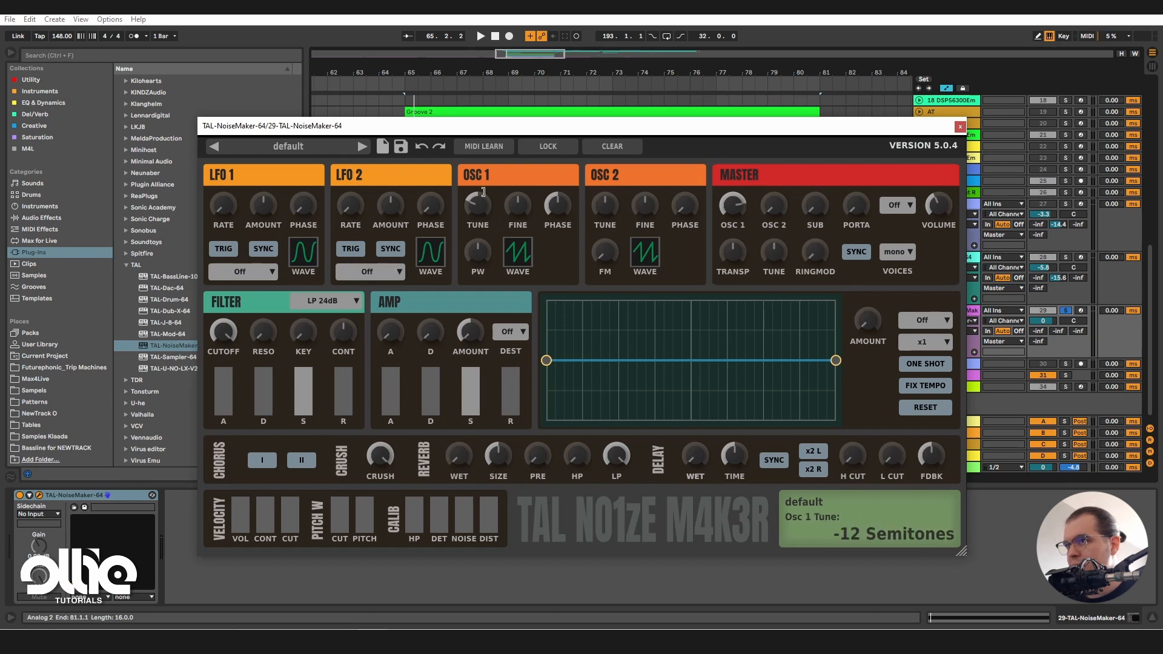
drag(473, 215, 457, 330)
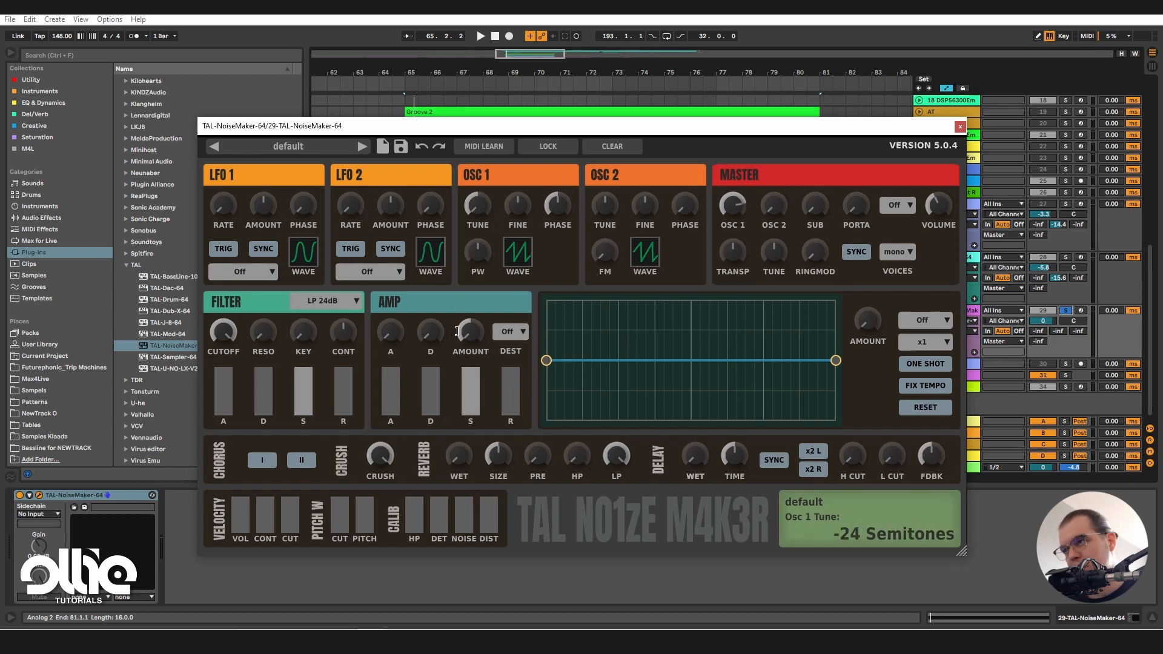
key(space)
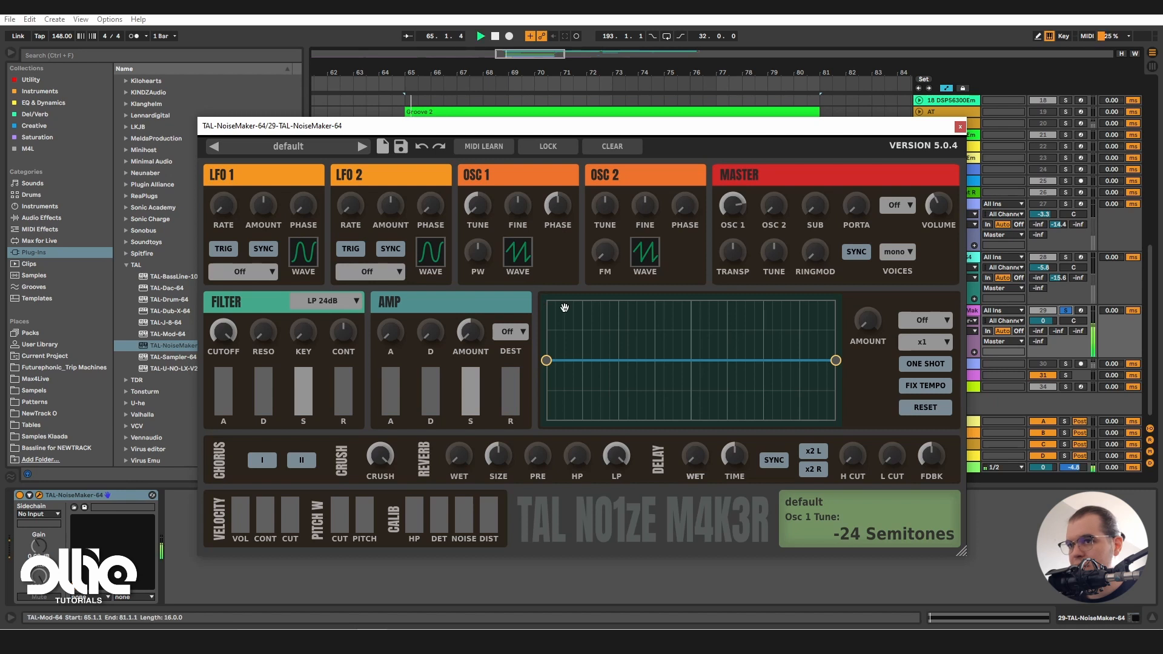
key(space)
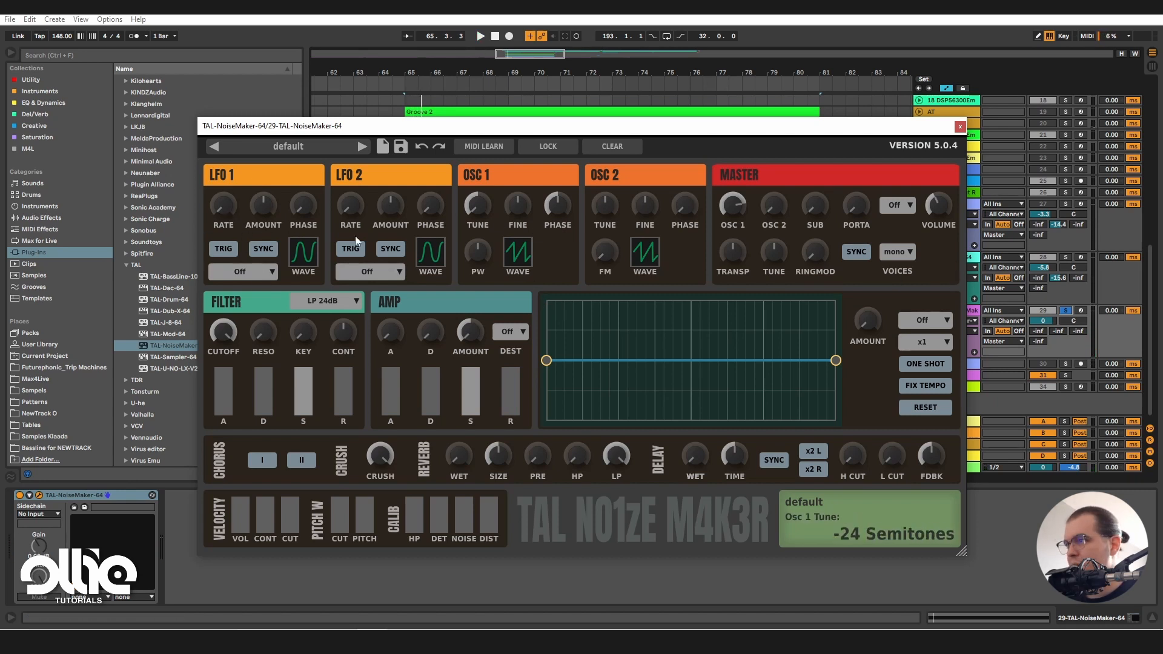
- Route LFO 1 to Osc1 with an amount of 1.00, raising its rate during playback and enabling its trigger
click(270, 274)
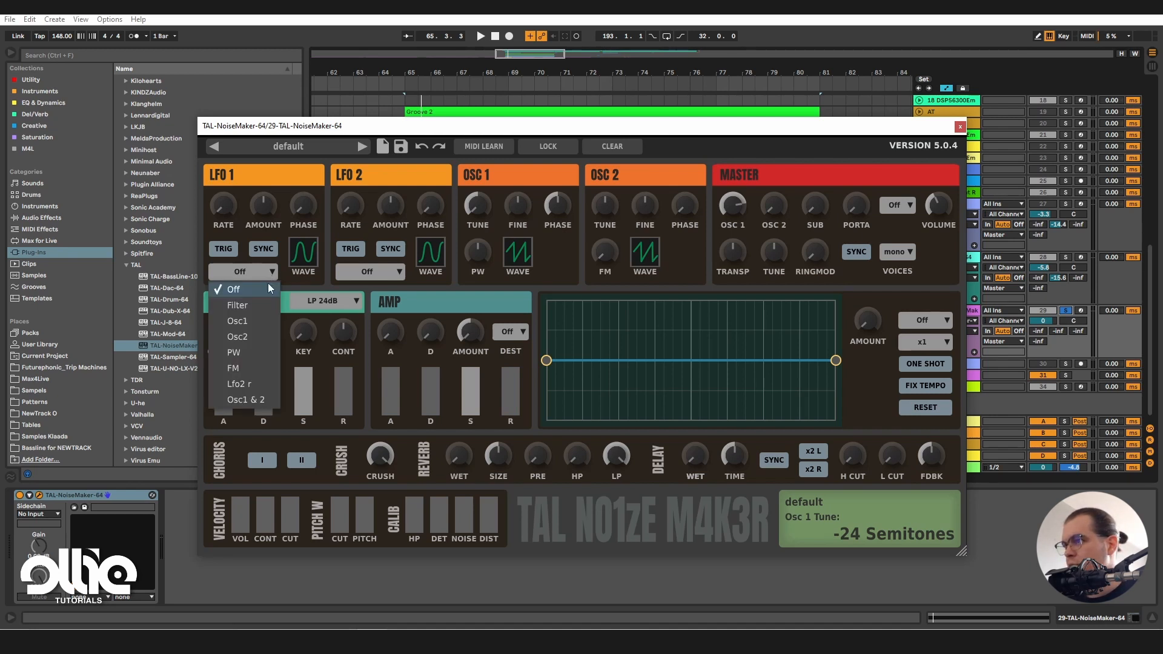
click(264, 324)
drag(271, 213, 265, 205)
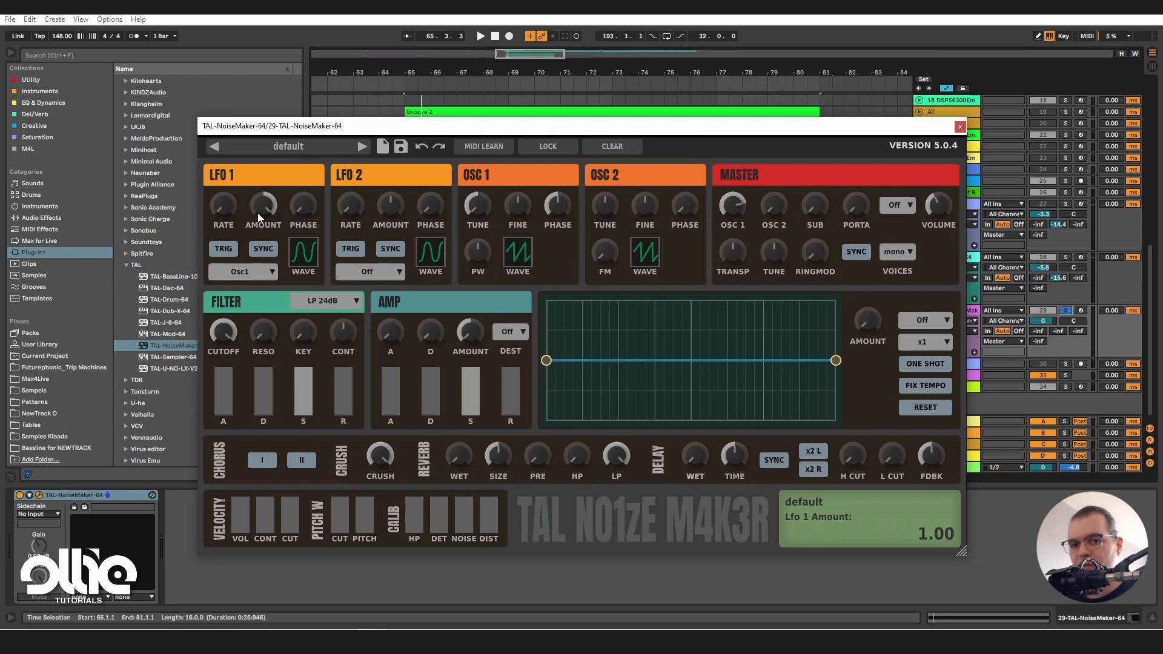
drag(224, 208, 261, 179)
key(space)
click(222, 250)
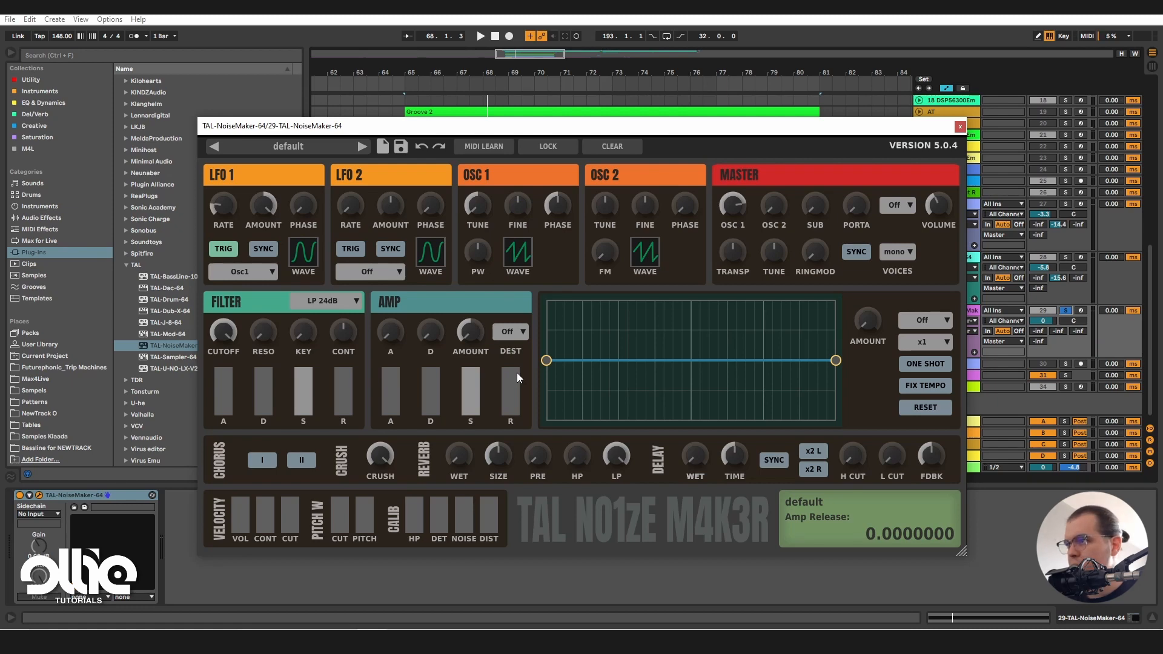
- Record LFO 1 rate movements as automation over the NoiseMaker clip
drag(656, 125, 675, 111)
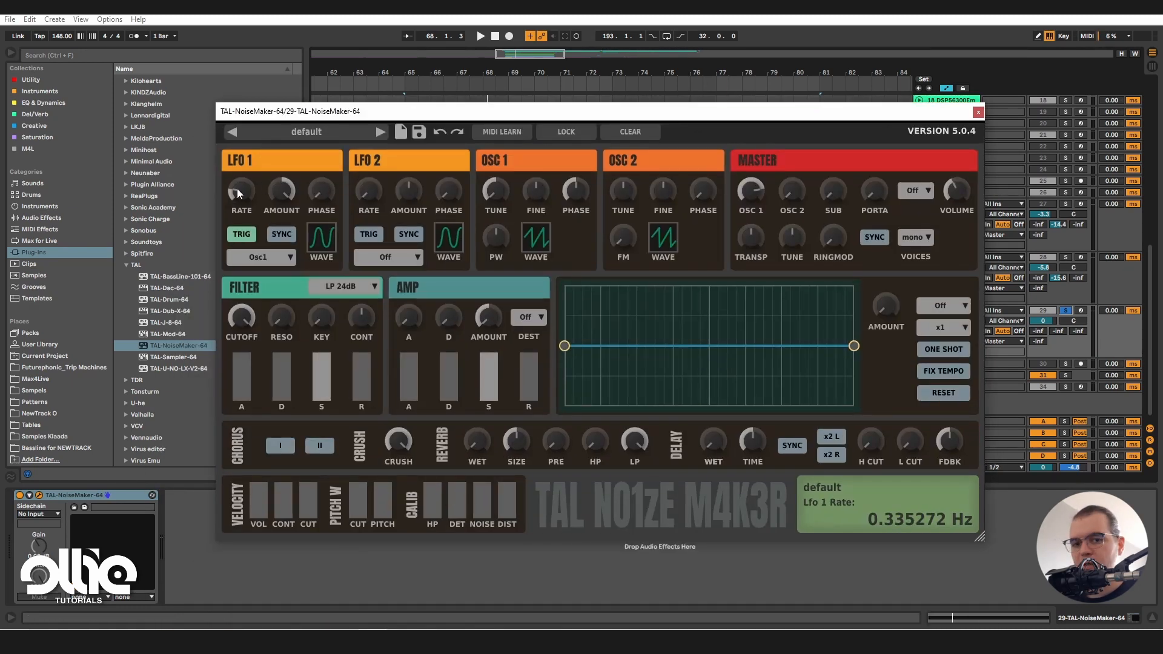
drag(237, 189, 256, 162)
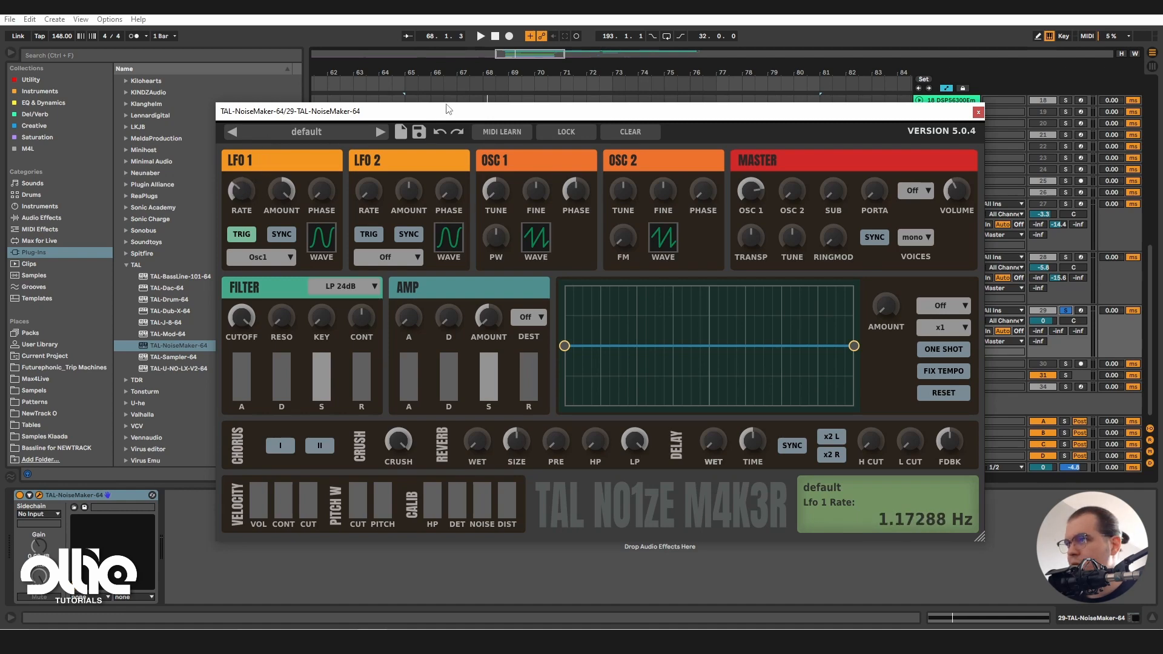
drag(431, 111, 426, 387)
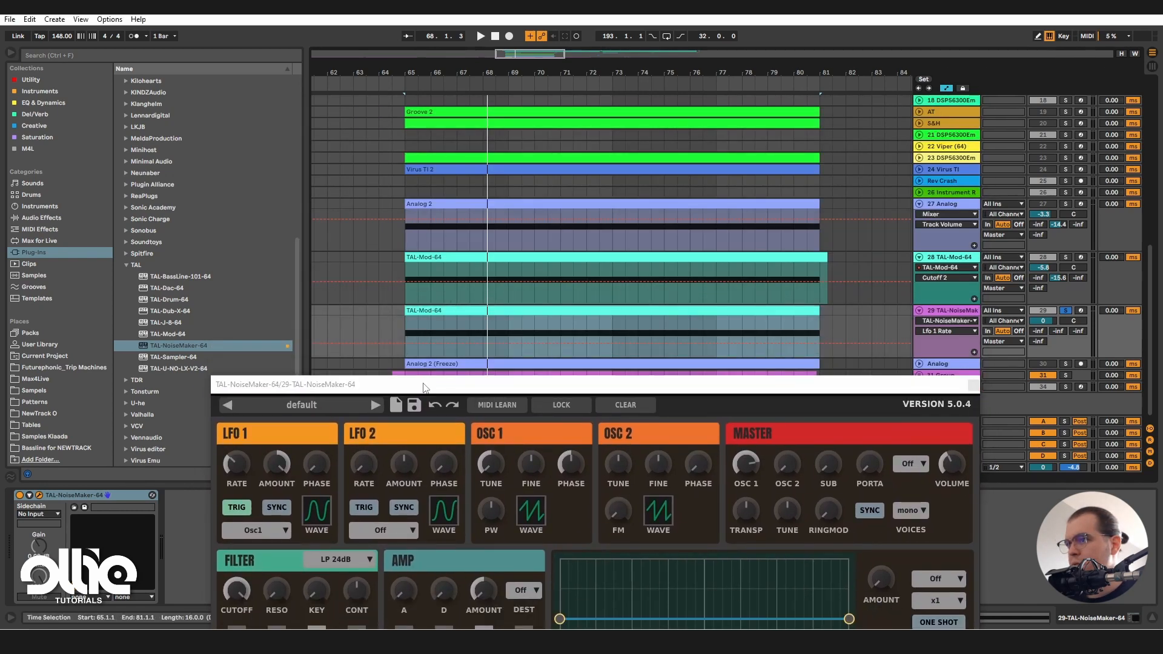
click(508, 37)
click(239, 470)
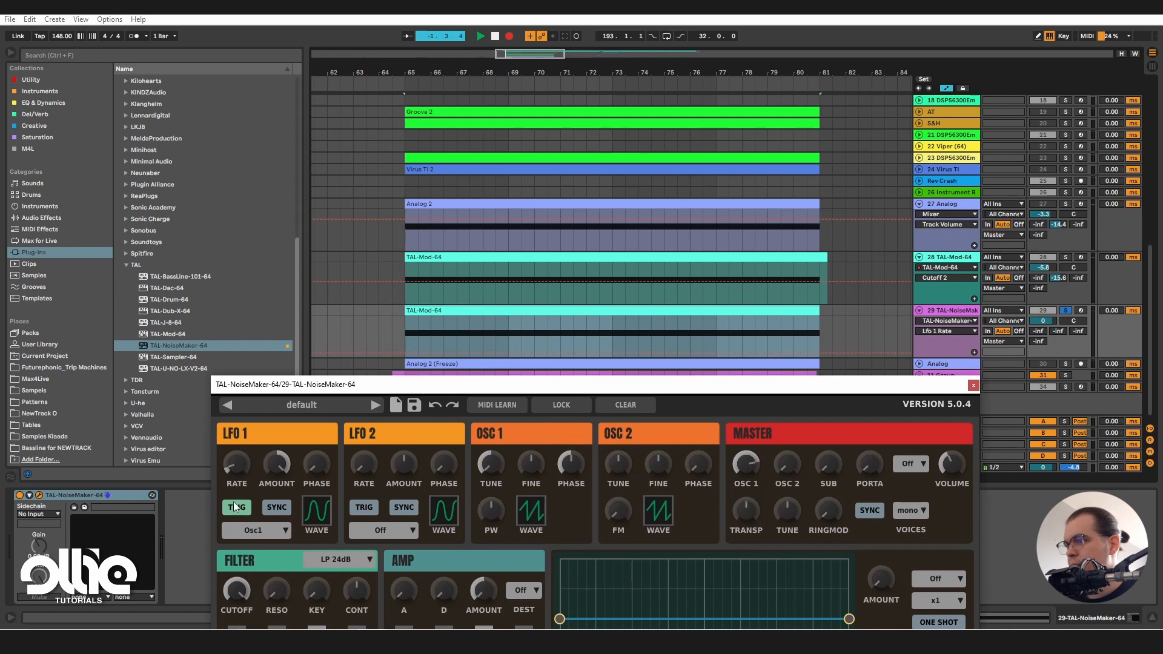
mouse_move(234, 502)
mouse_down()
mouse_move(260, 456)
mouse_move(260, 507)
mouse_move(274, 448)
mouse_move(270, 508)
mouse_move(282, 464)
mouse_up()
key(space)
- Set the NoiseMaker filter to BP 12dB, lower the track volume to -1.5 dB and audition the part
drag(596, 383, 587, 111)
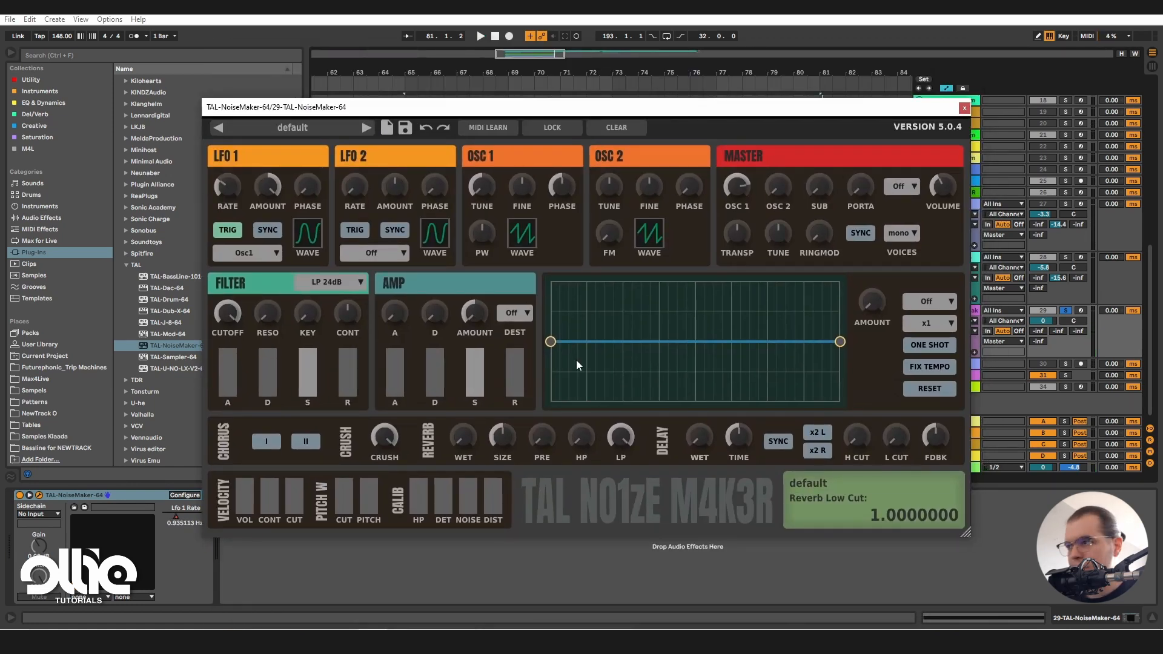
click(315, 282)
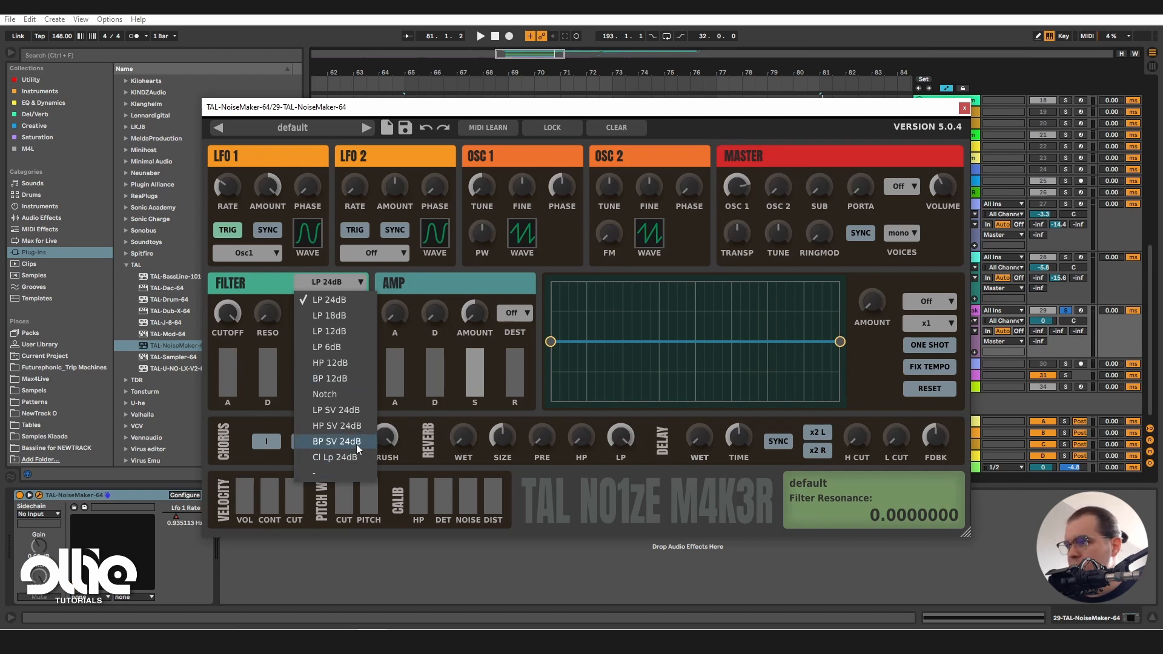
click(356, 379)
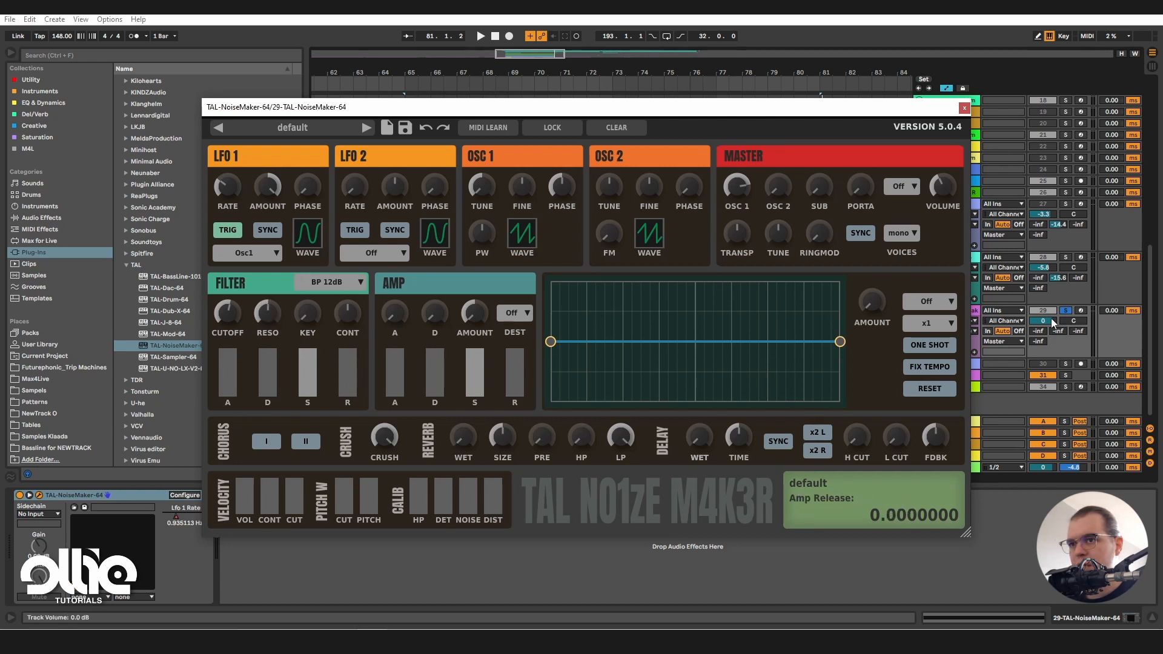
drag(1044, 321, 1044, 327)
key(space)
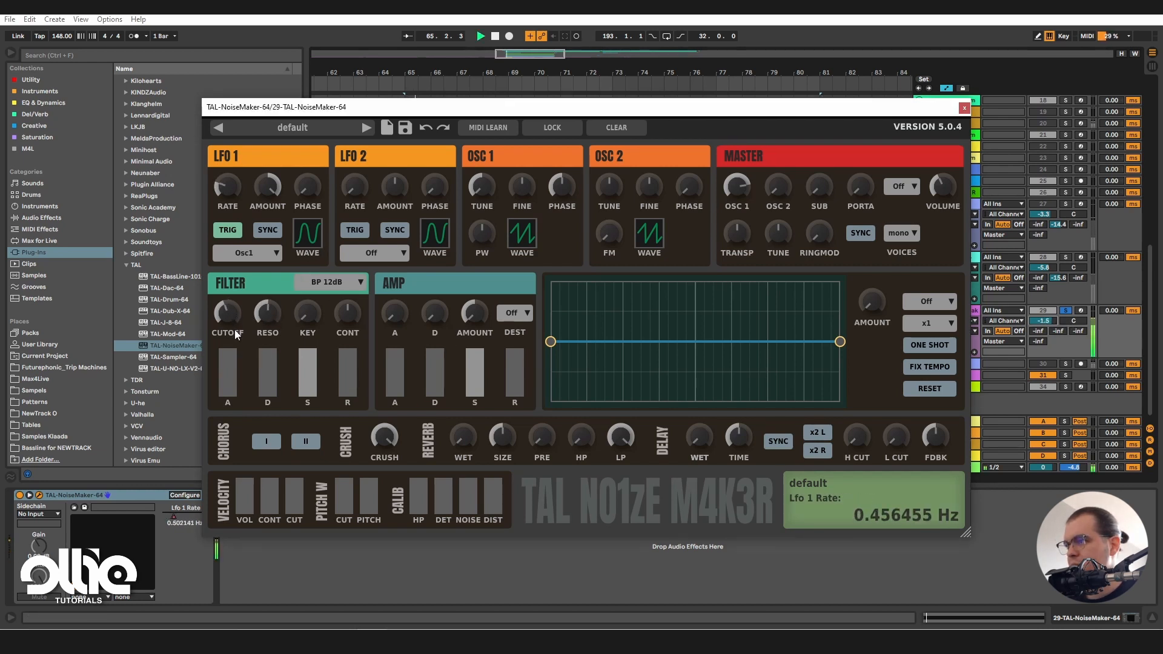
click(236, 336)
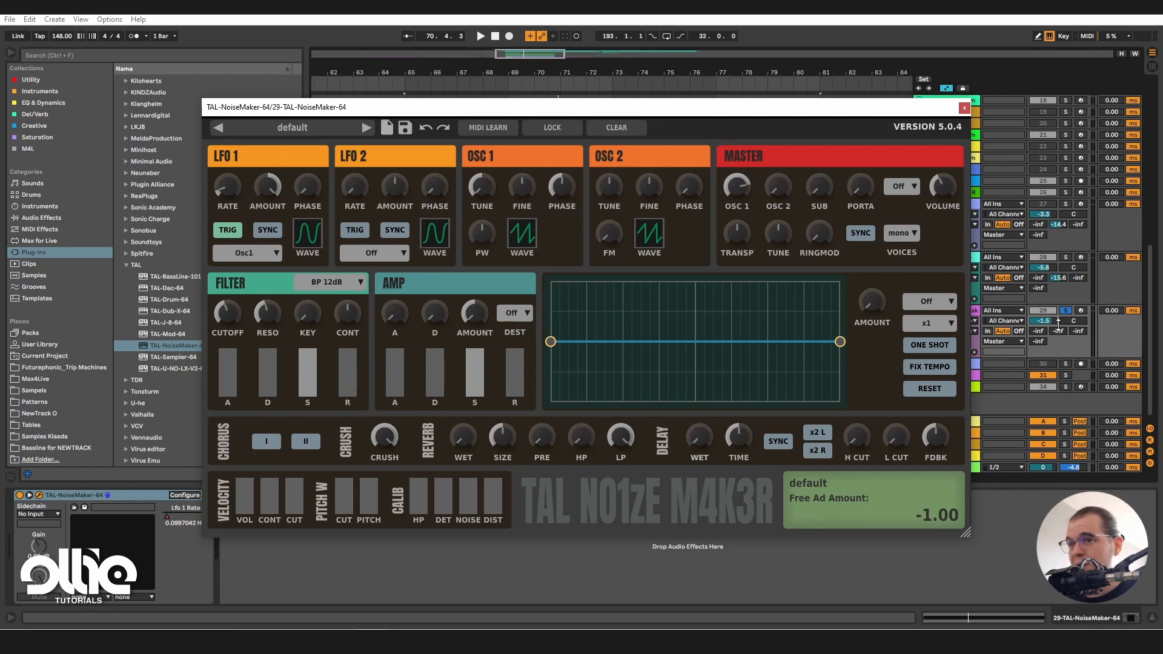
- Raise the NoiseMaker track's B send to -11.2 dB and audition the band-pass filter from a cutoff of 0.428
mouse_move(1058, 330)
mouse_down()
mouse_move(1058, 315)
mouse_move(1058, 329)
mouse_up()
drag(235, 310, 235, 313)
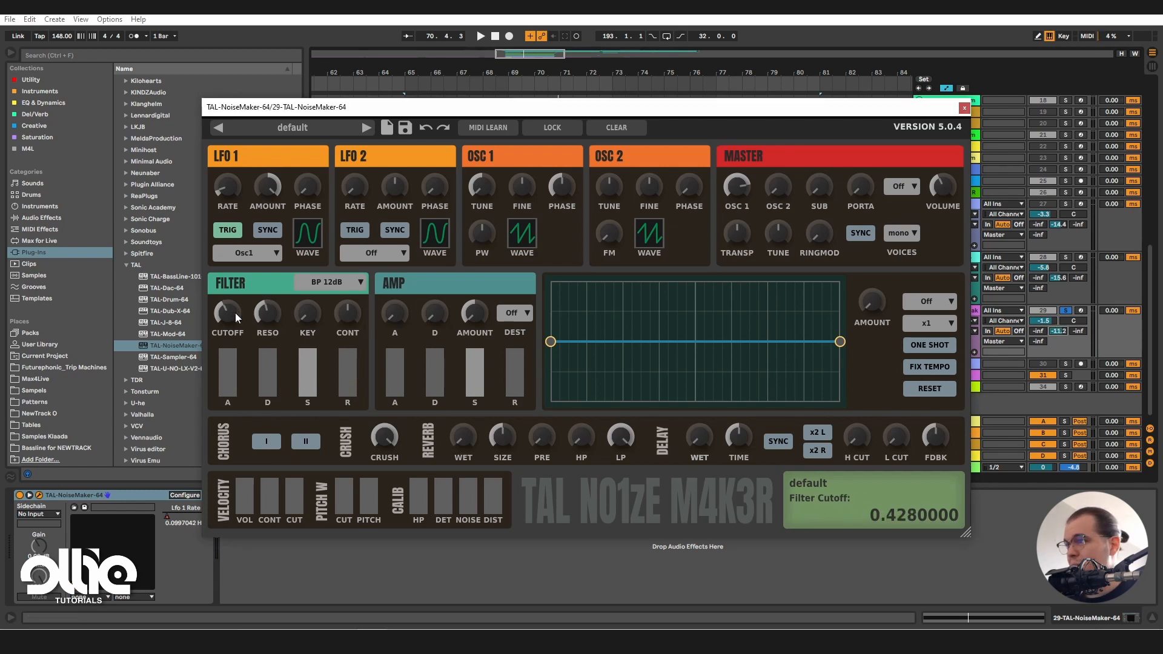
key(space)
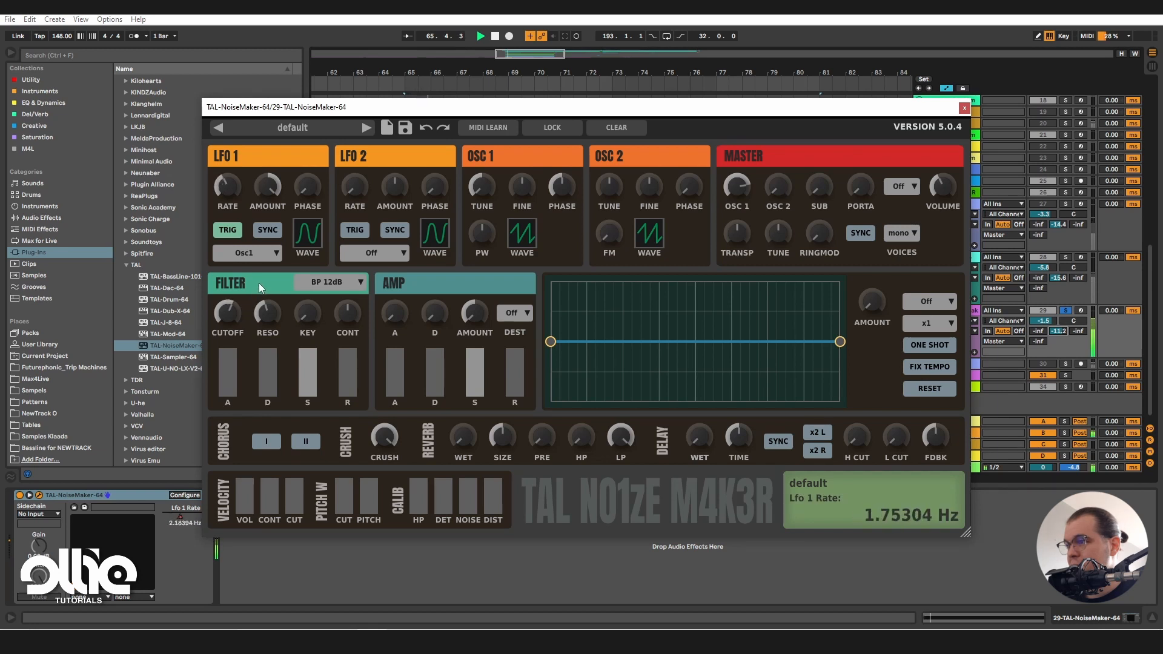